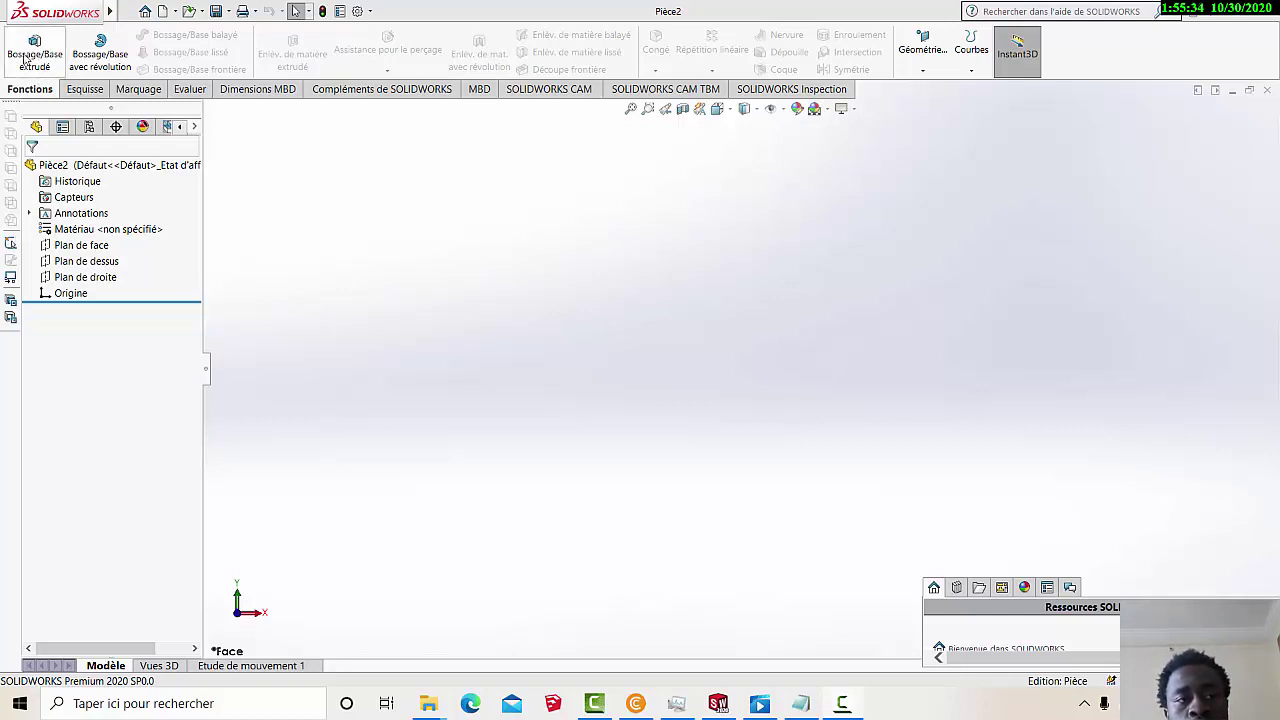
Step: Sketch a corner rectangle enclosing the origin on the front plane (Plan de face) and exit the sketch
{"action": "left_click", "coordinate": [90, 89]}
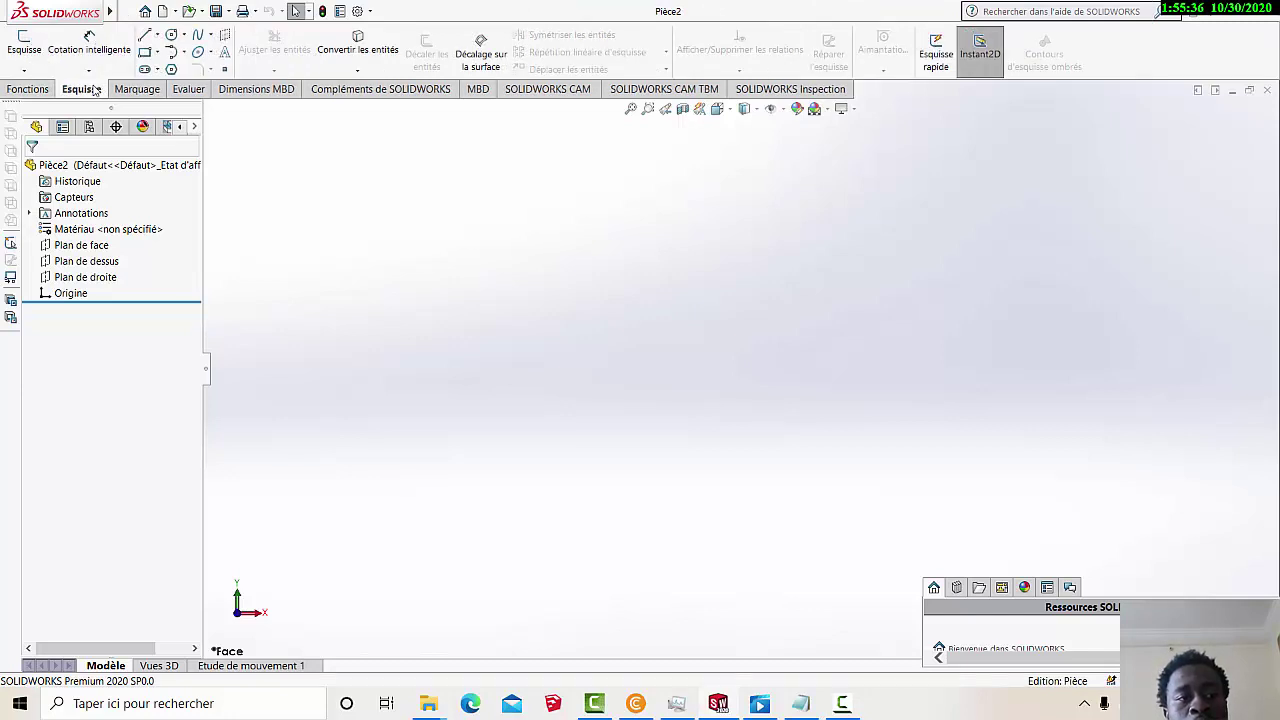
{"action": "left_click", "coordinate": [97, 246]}
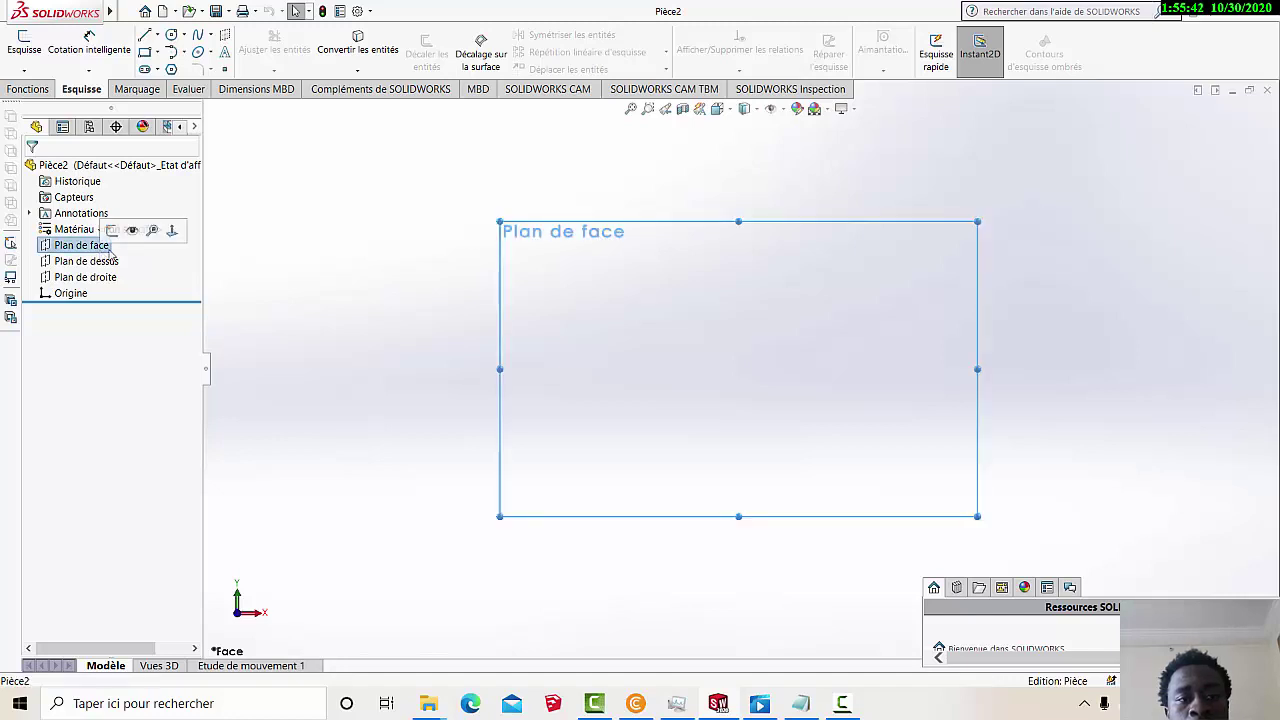
{"action": "left_click", "coordinate": [24, 45]}
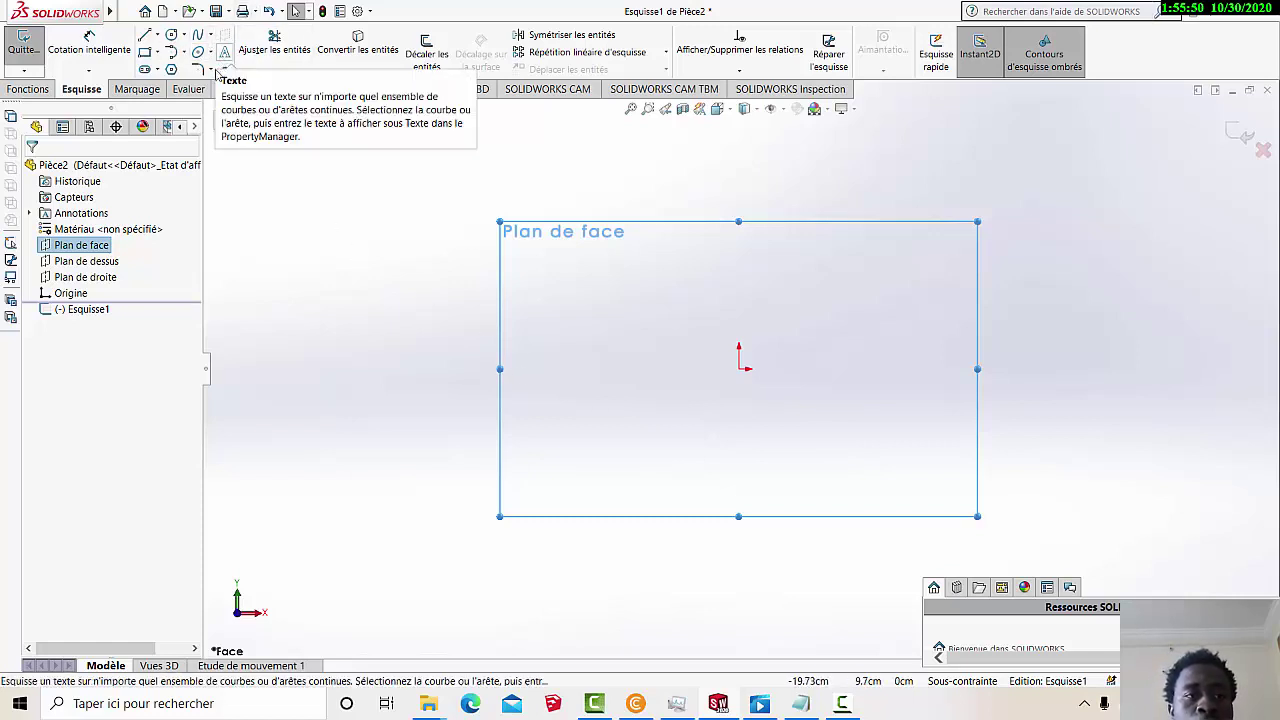
{"action": "left_click", "coordinate": [144, 53]}
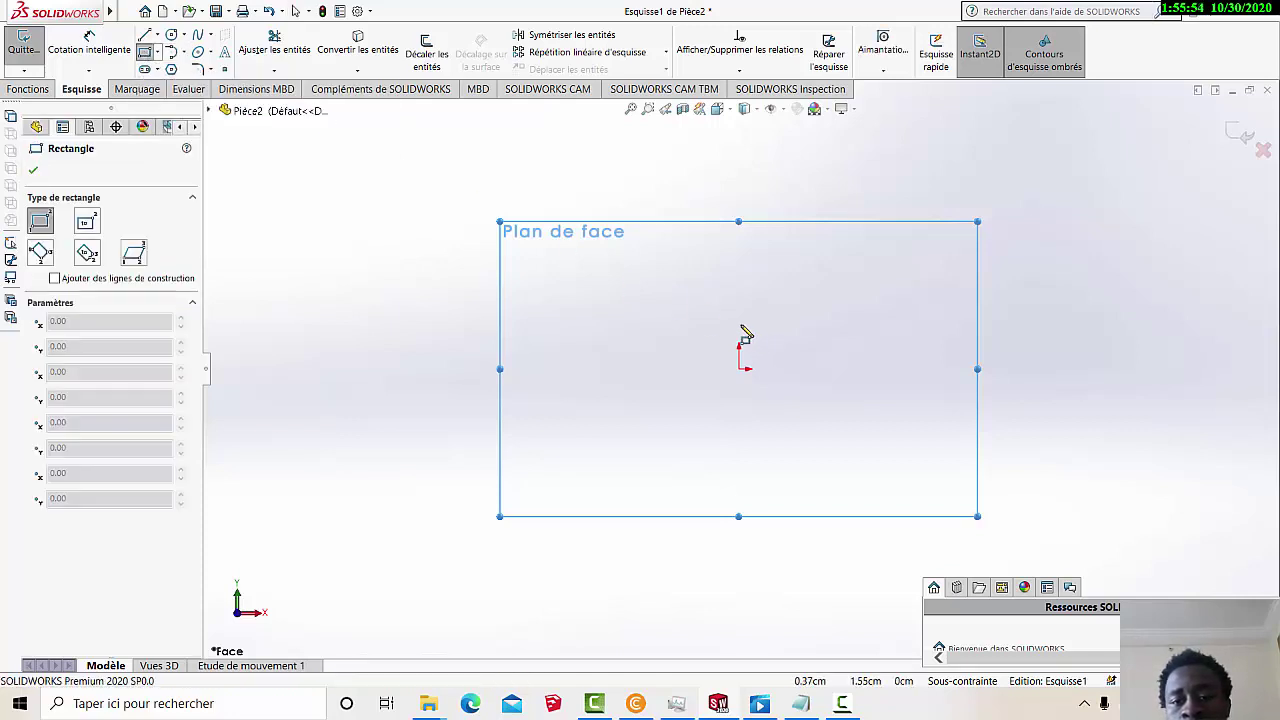
{"action": "left_click", "coordinate": [688, 312]}
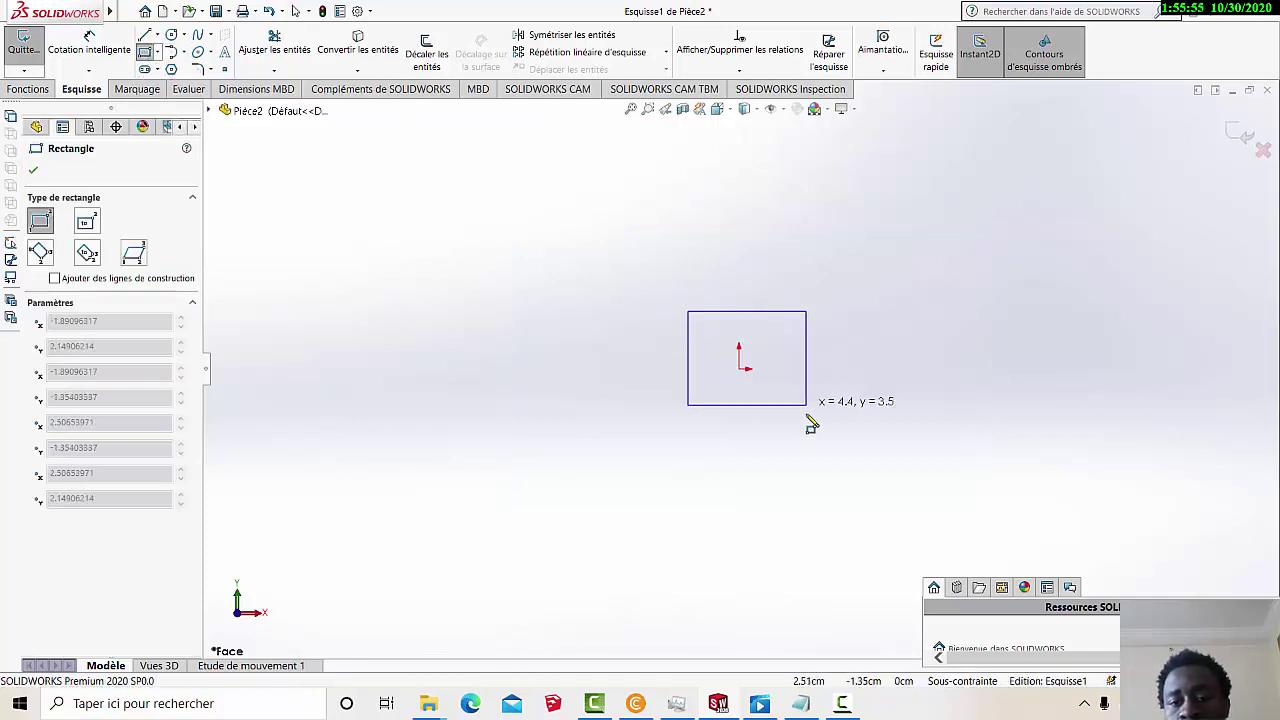
{"action": "left_click", "coordinate": [855, 444]}
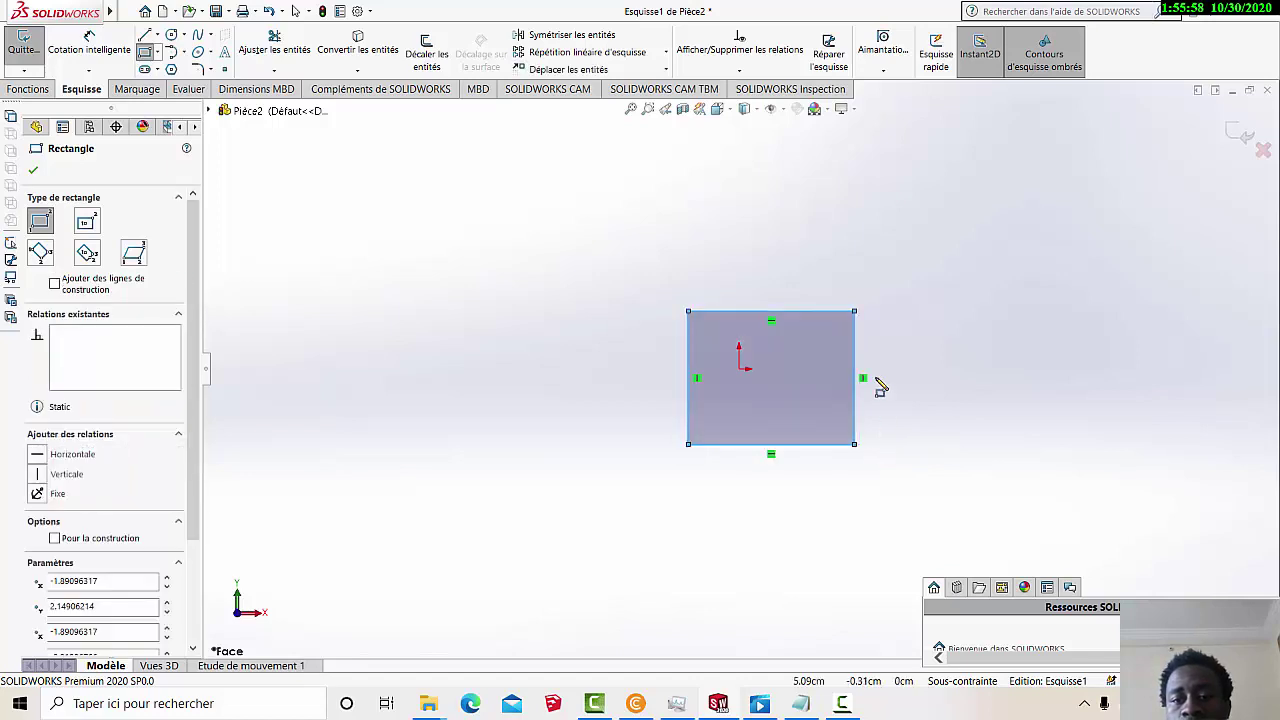
{"action": "scroll", "coordinate": [815, 372], "scroll_direction": "down", "scroll_amount": 2}
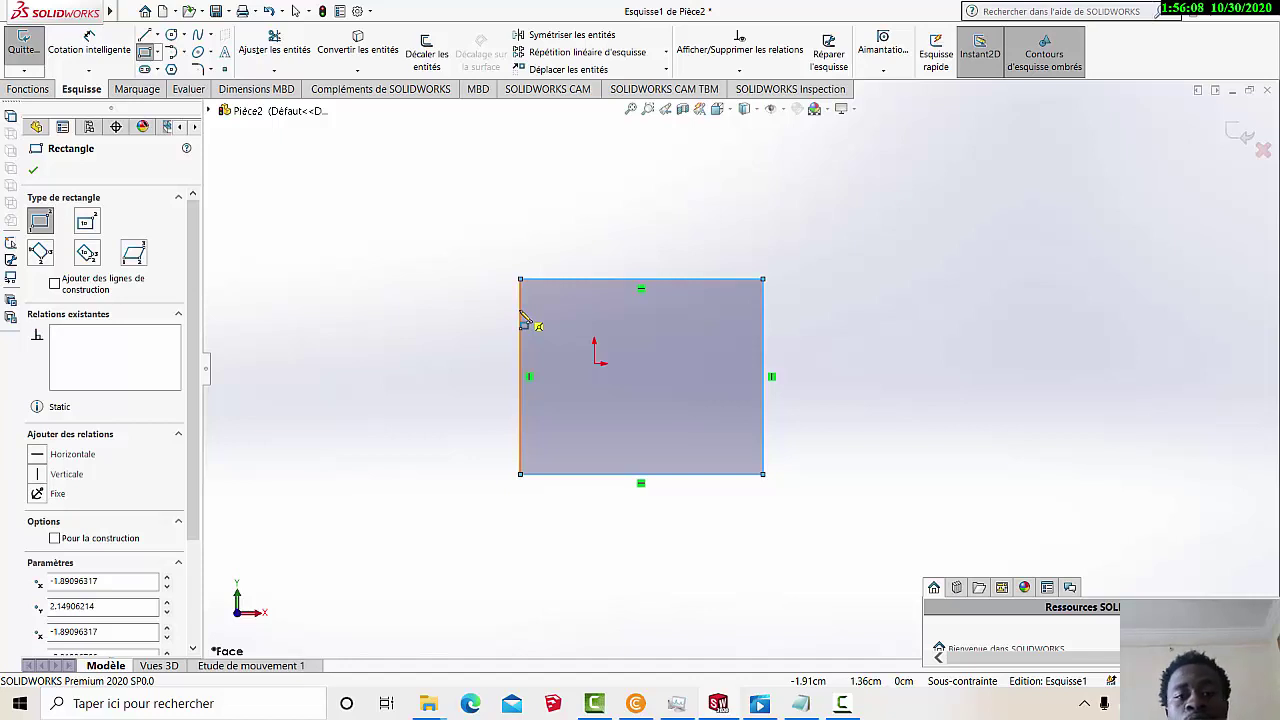
{"action": "left_click", "coordinate": [14, 89]}
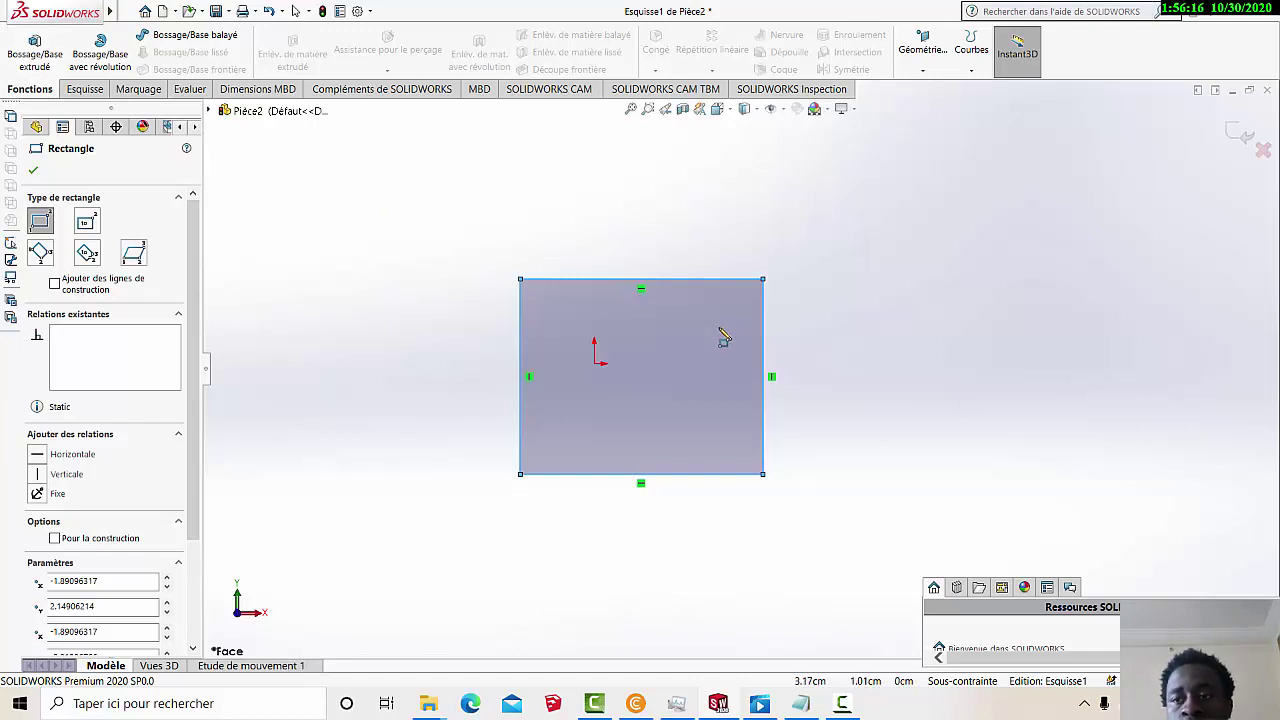
{"action": "left_click", "coordinate": [1246, 146]}
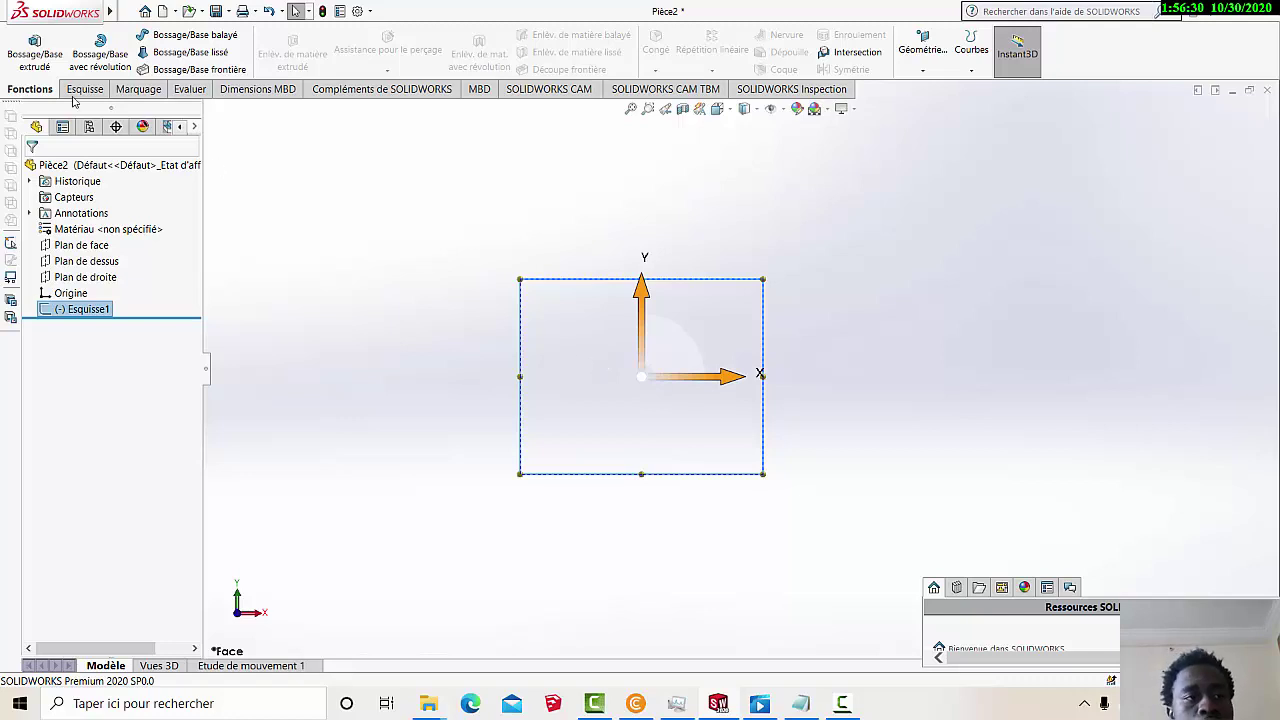
Step: Set up a blind (Borgne) boss extrusion of the rectangle from the sketch plane with a depth of 2.00 cm
{"action": "left_click", "coordinate": [35, 60]}
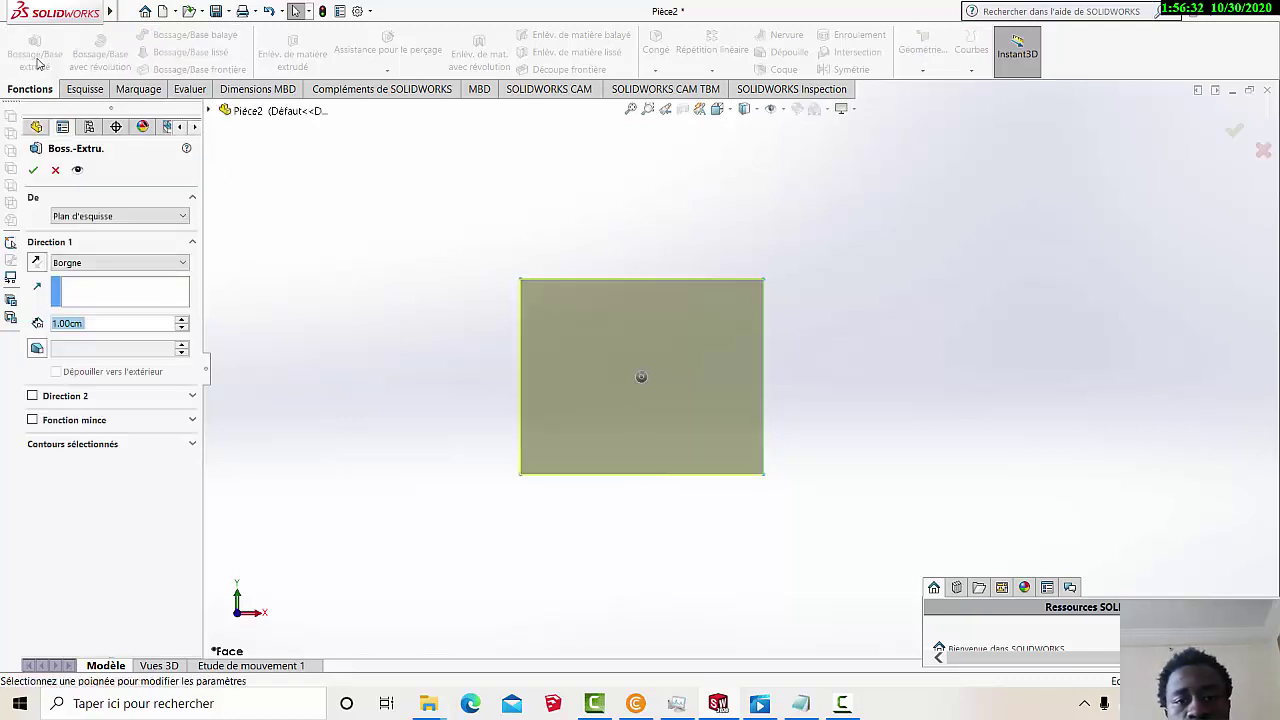
{"action": "scroll", "coordinate": [763, 283], "scroll_direction": "up", "scroll_amount": 2}
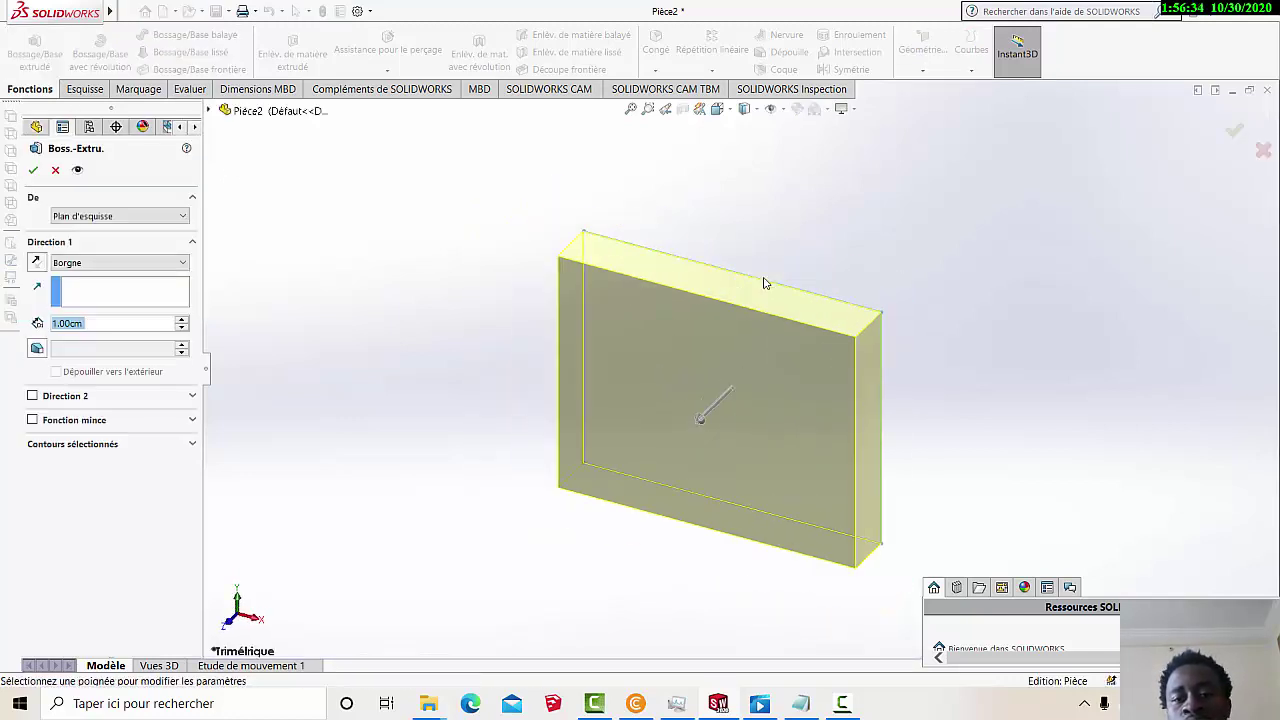
{"action": "left_click", "coordinate": [102, 90]}
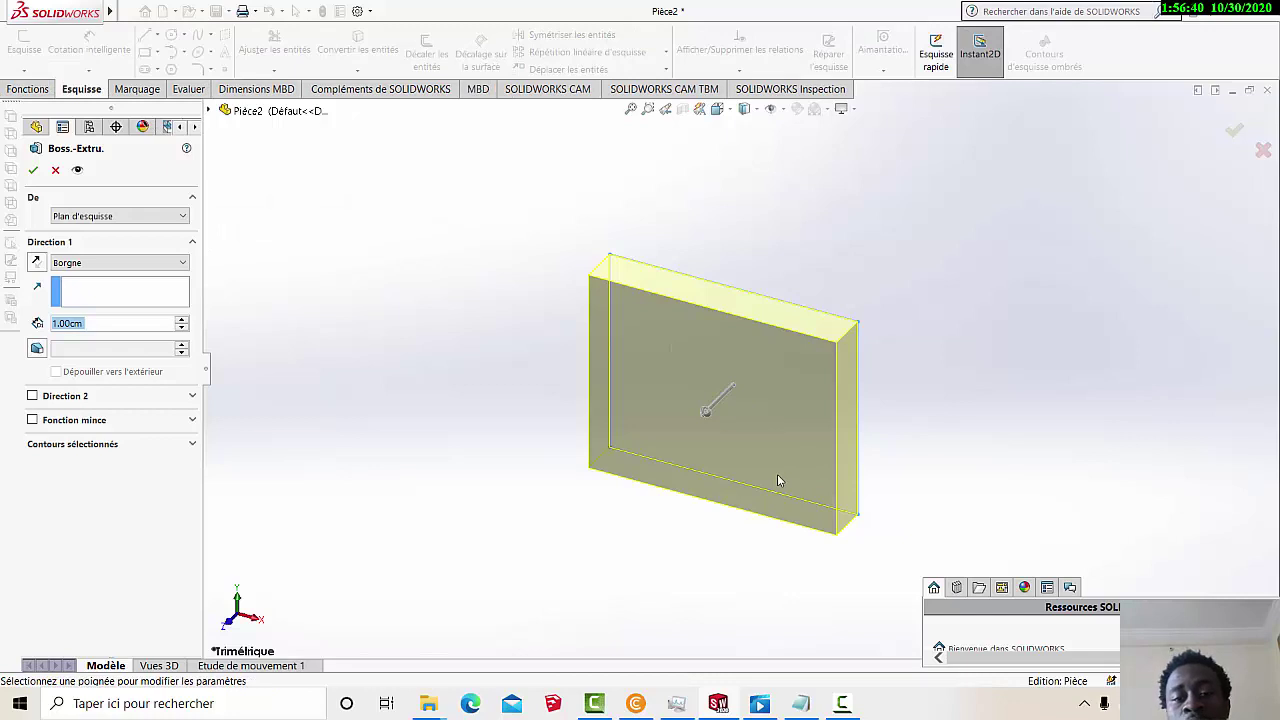
{"action": "left_click", "coordinate": [37, 92]}
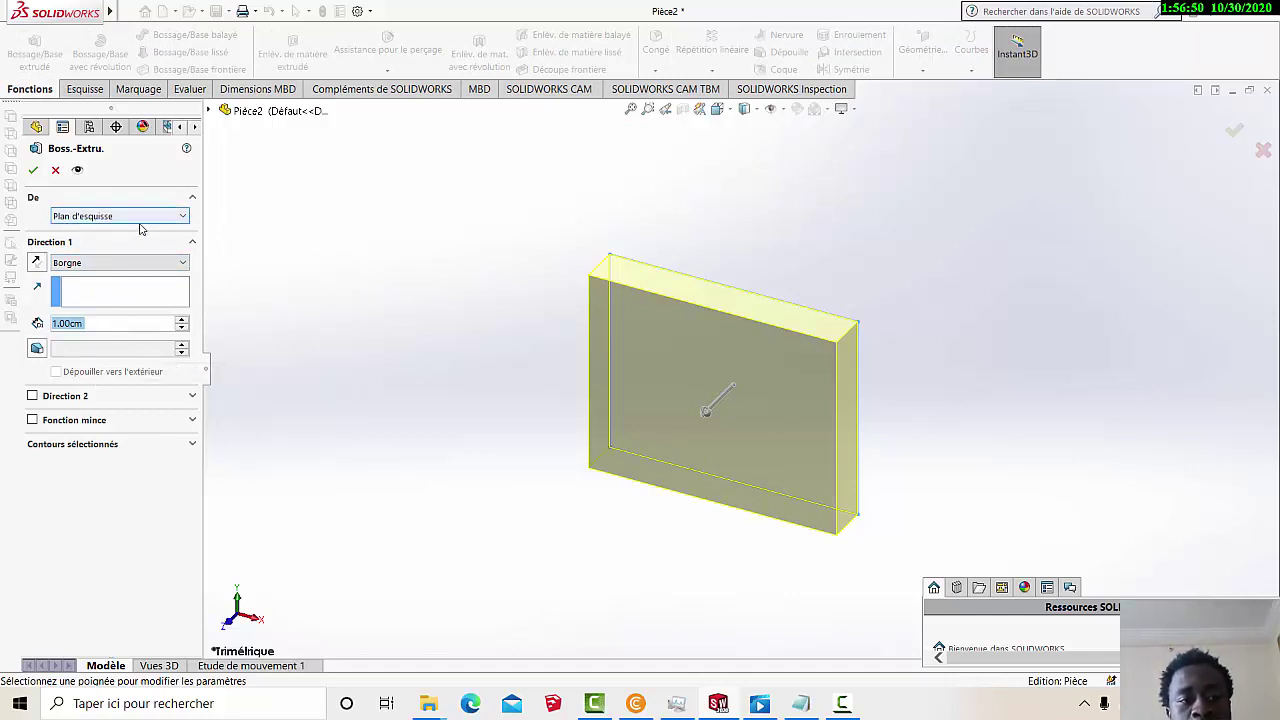
{"action": "left_click", "coordinate": [183, 218]}
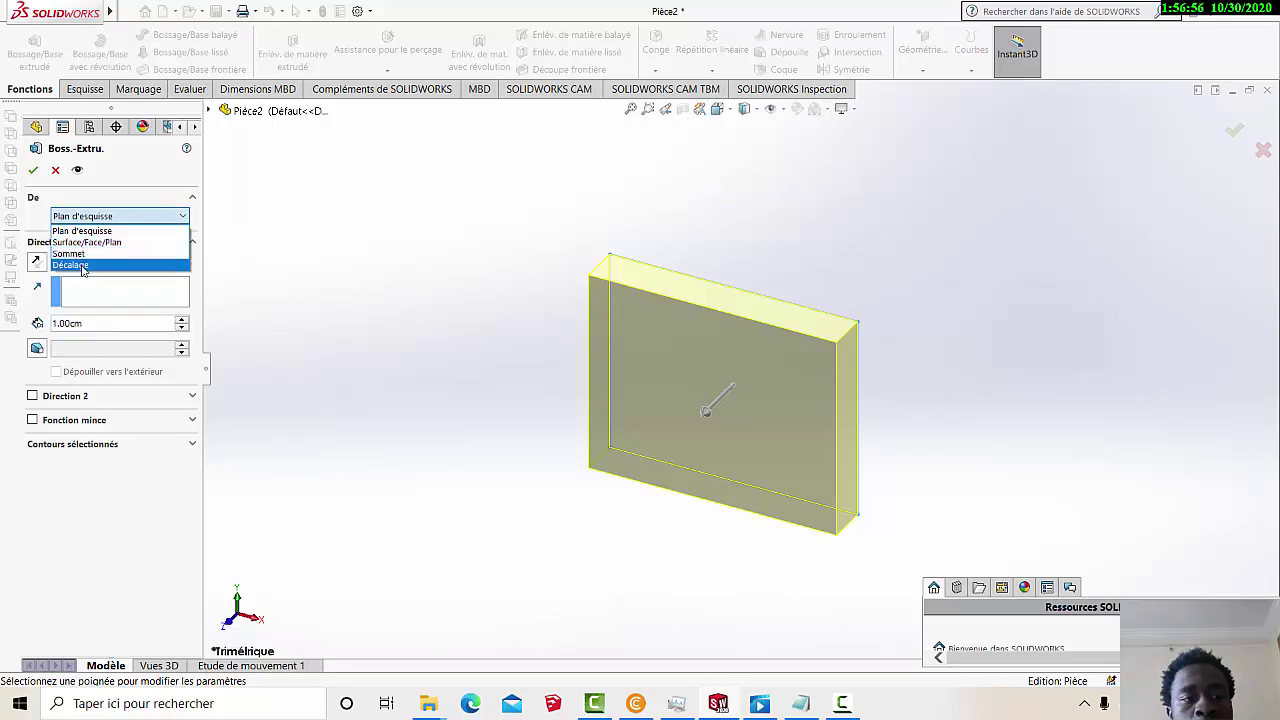
{"action": "left_click", "coordinate": [309, 297]}
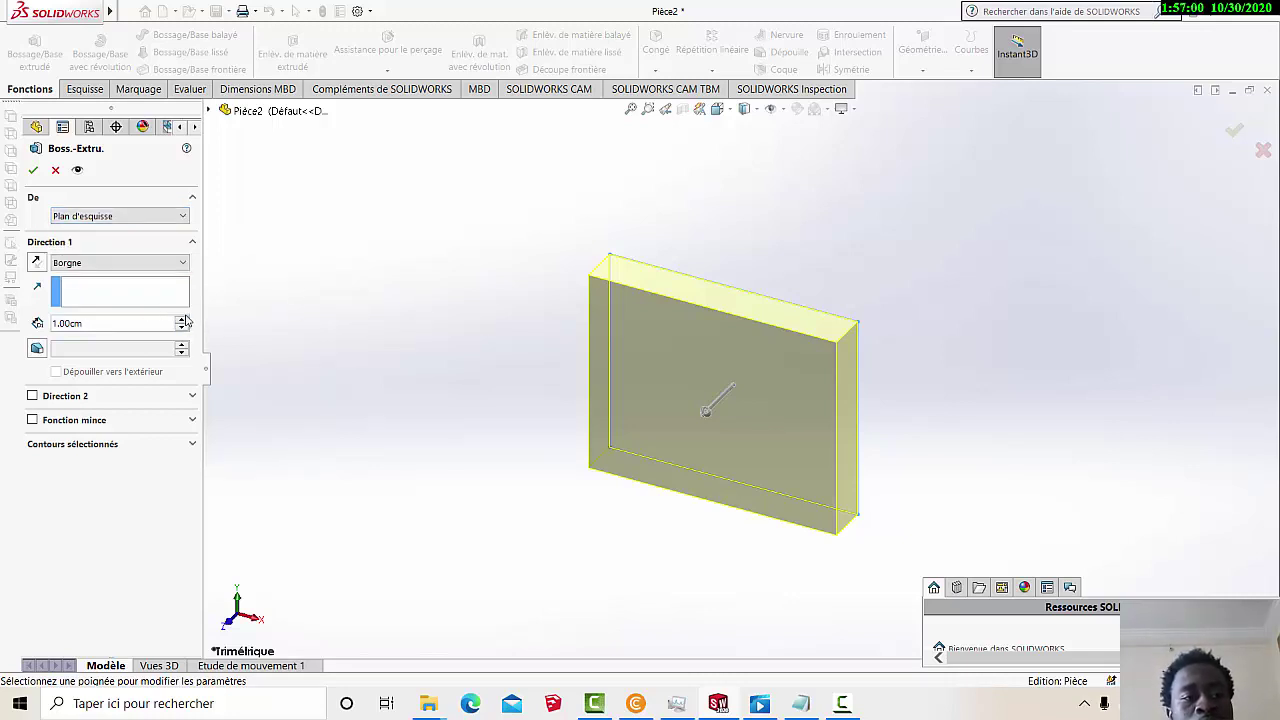
{"action": "left_click", "coordinate": [182, 265]}
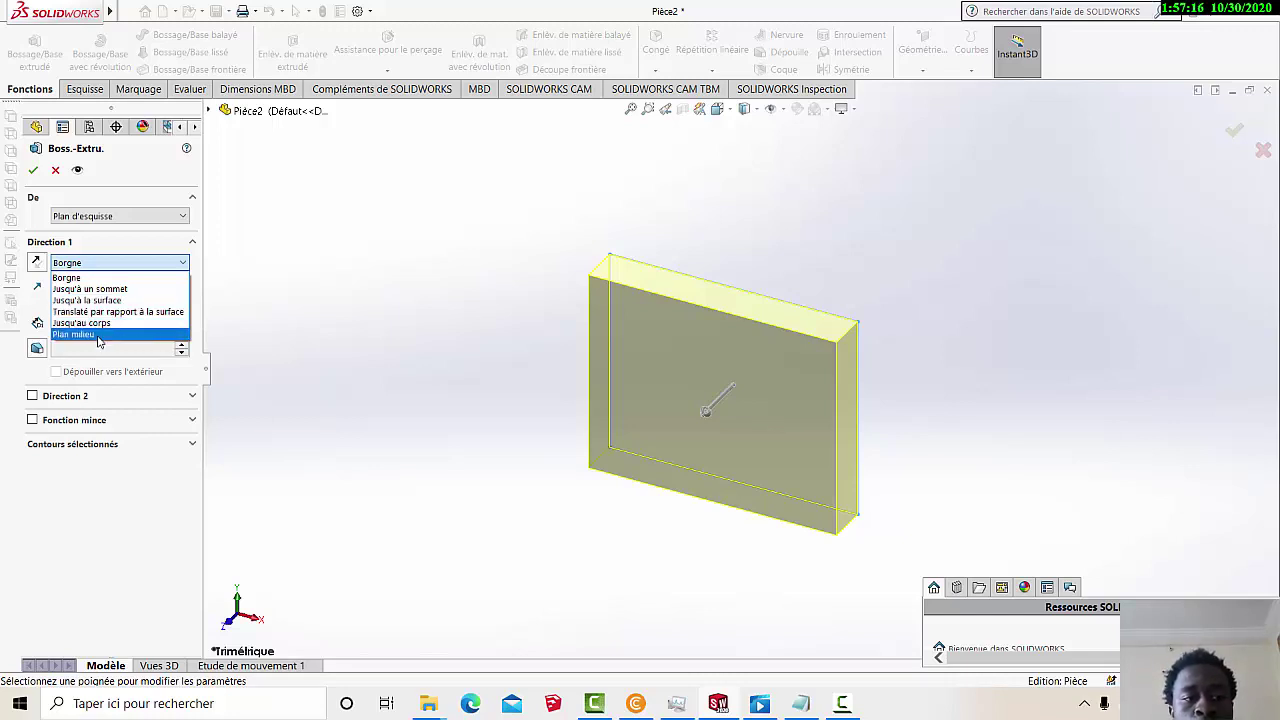
{"action": "left_click", "coordinate": [273, 342]}
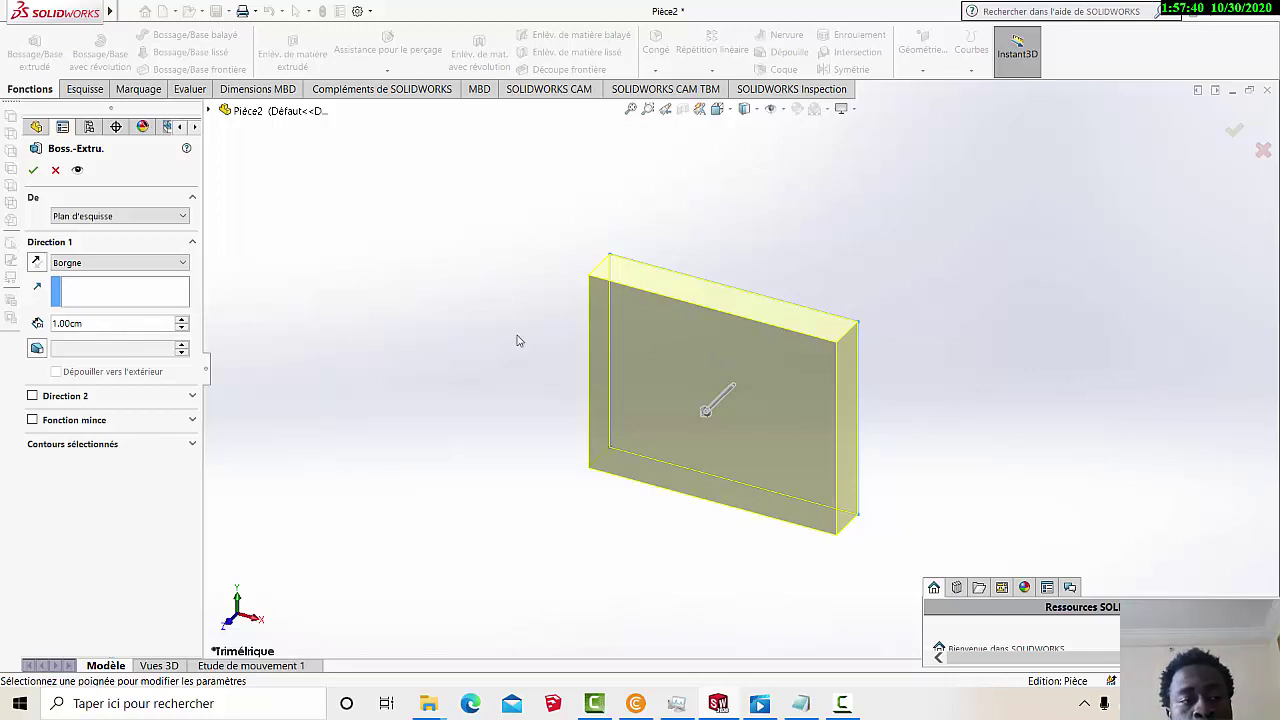
{"action": "left_click", "coordinate": [58, 325]}
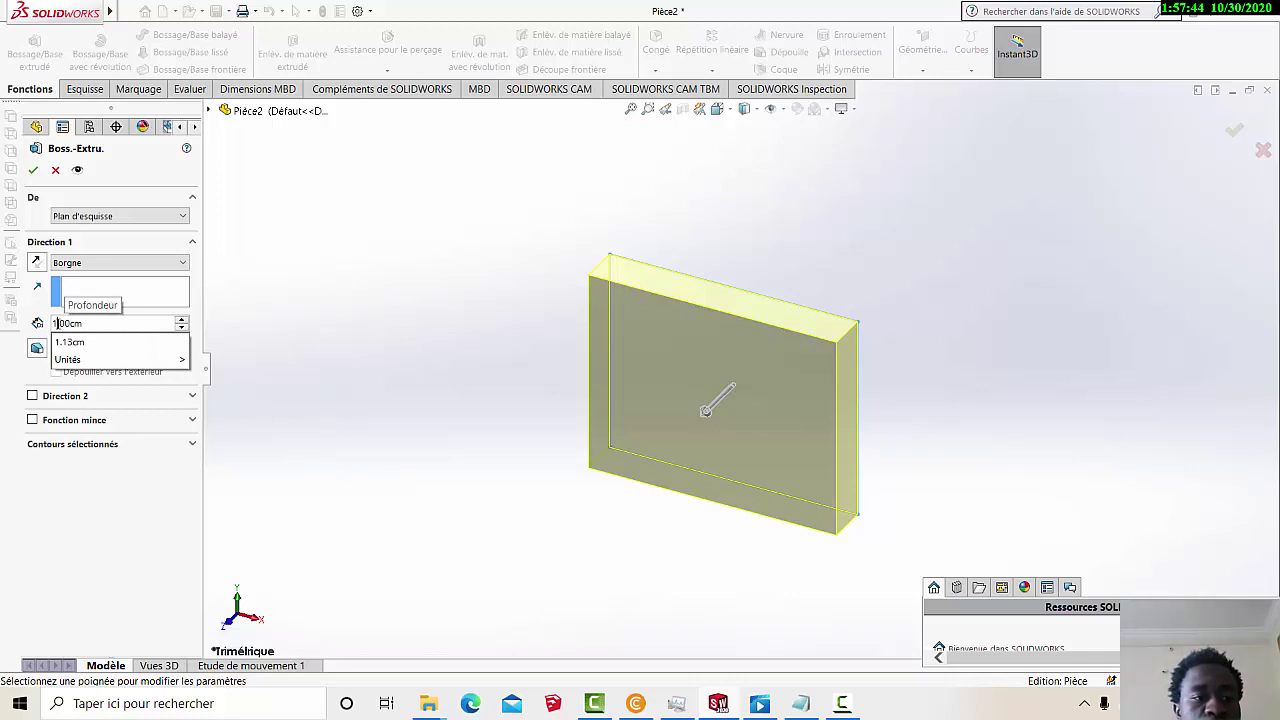
{"action": "key", "text": "BackSpace"}
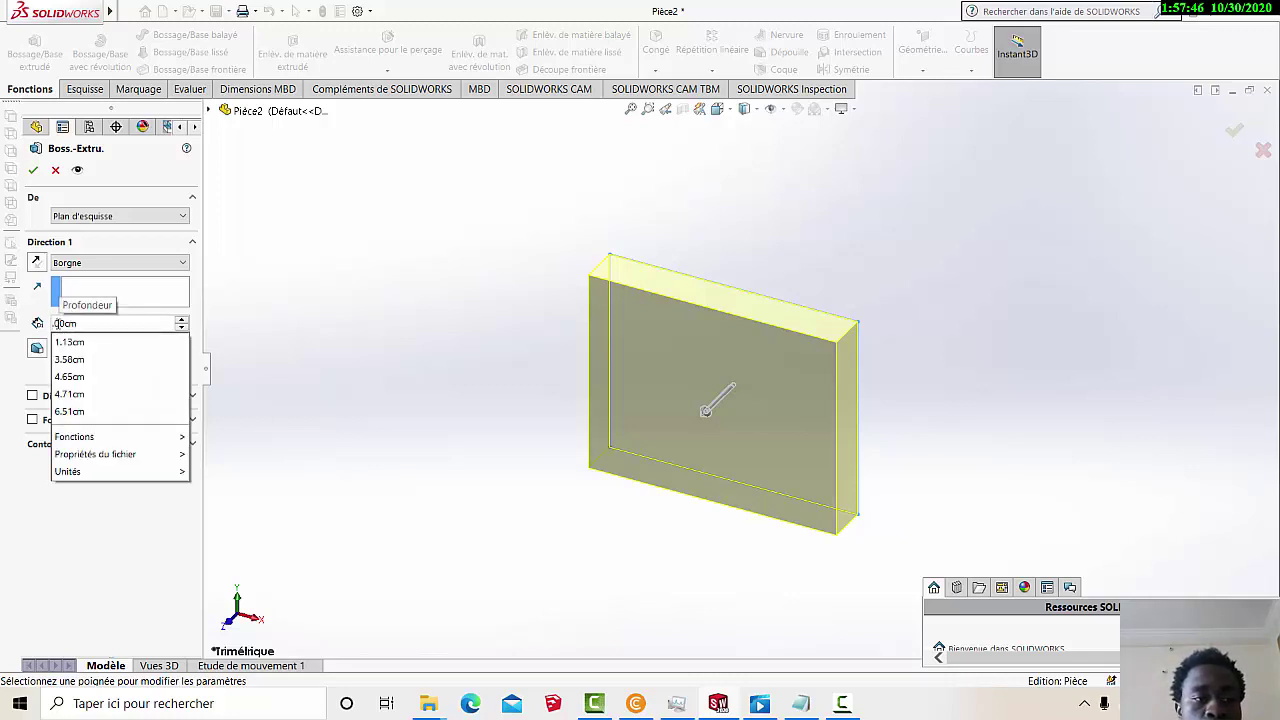
{"action": "type", "text": "2"}
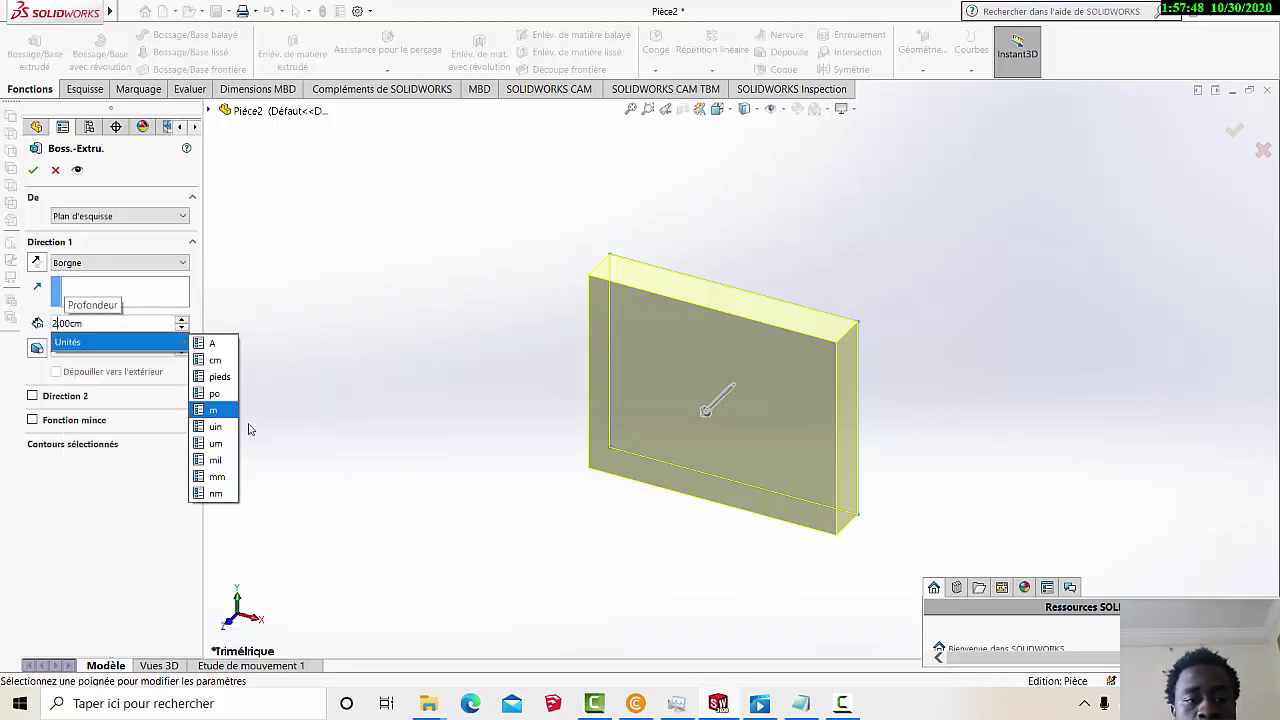
{"action": "left_click", "coordinate": [385, 384]}
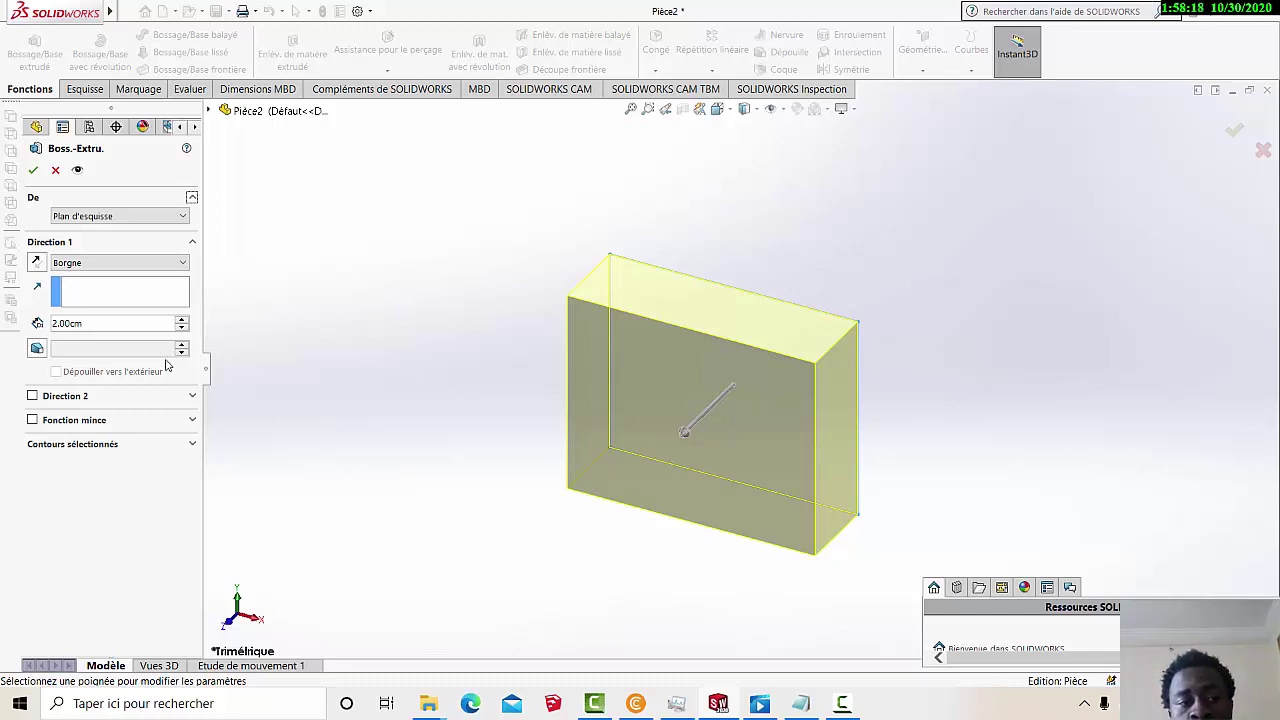
Step: Add a draft to direction 1 of the extrusion with an angle of 3°
{"action": "left_click", "coordinate": [37, 348]}
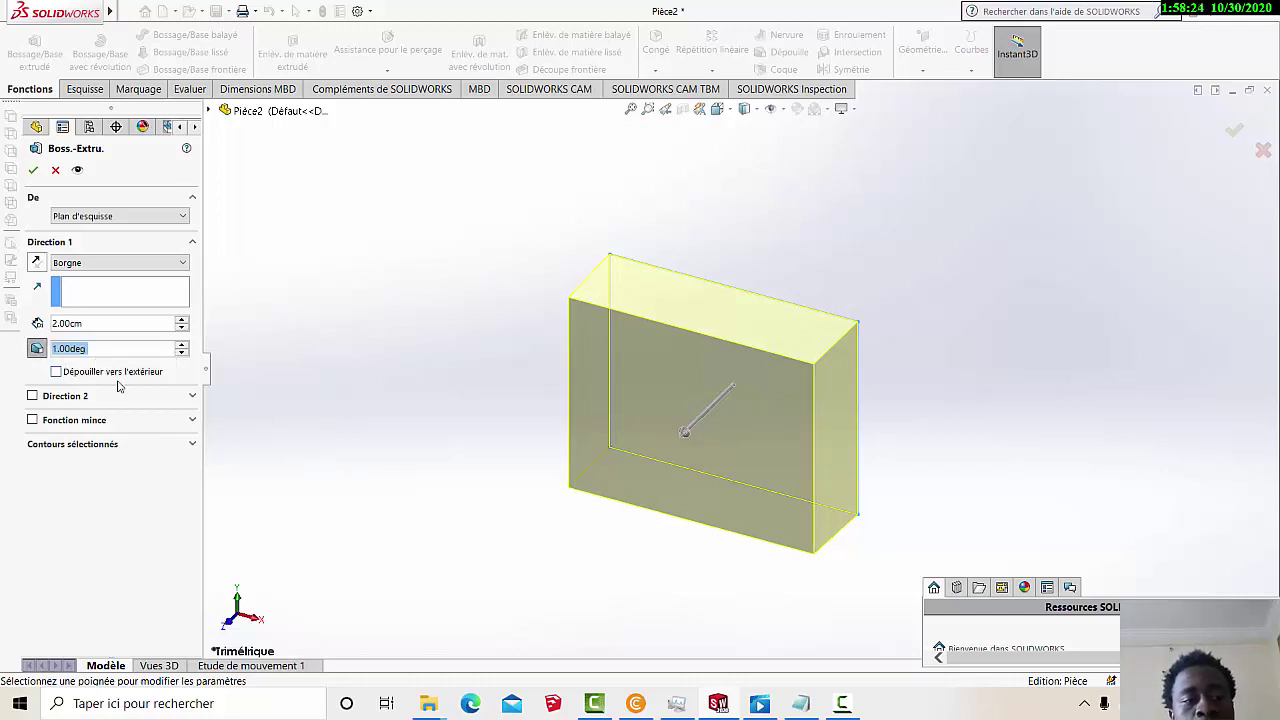
{"action": "left_click", "coordinate": [76, 350]}
{"action": "left_click", "coordinate": [57, 348]}
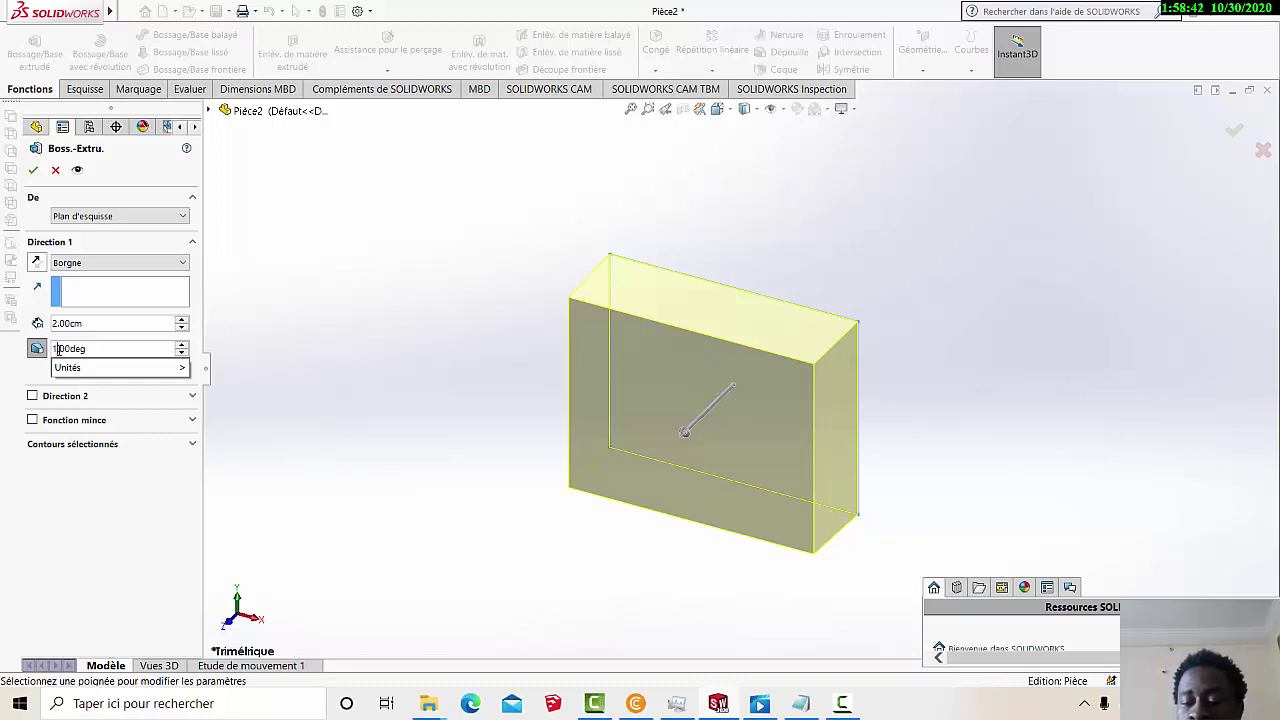
{"action": "key", "text": "BackSpace"}
{"action": "type", "text": "3"}
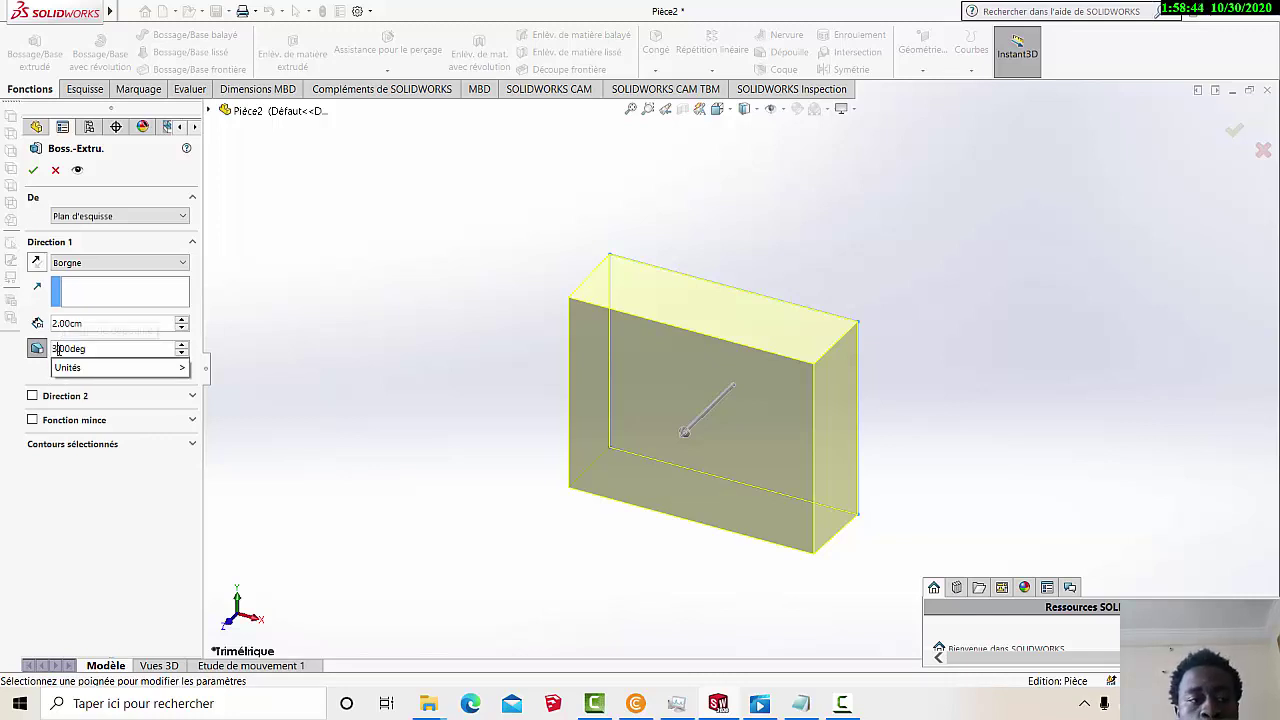
{"action": "key", "text": "Return"}
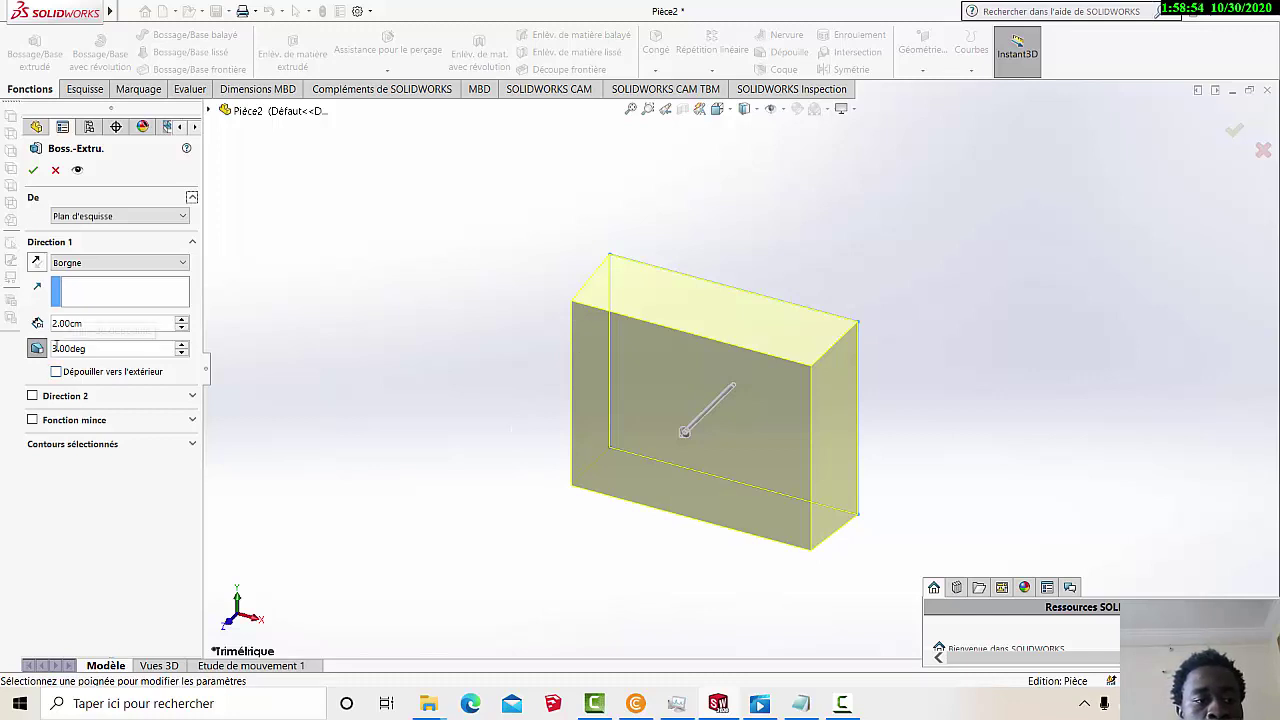
Step: Set the direction 1 draft angle to 25° and make the draft go outward
{"action": "type", "text": "="}
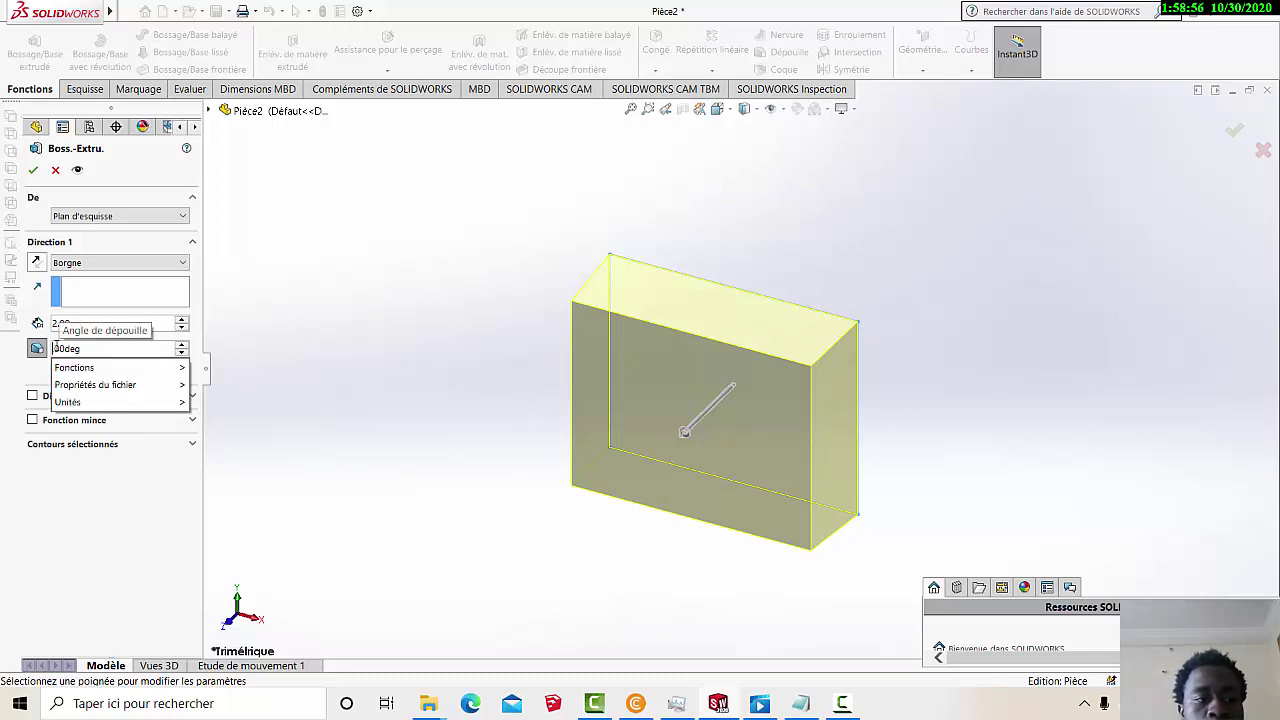
{"action": "type", "text": "25."}
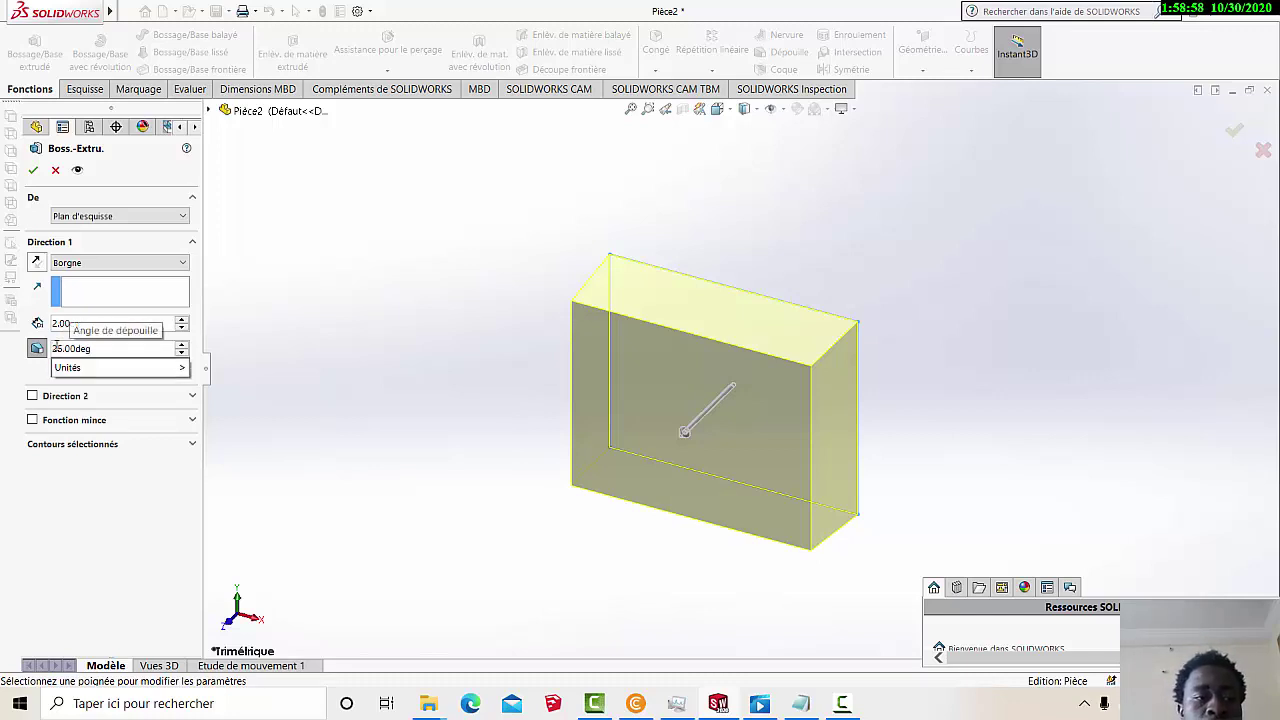
{"action": "key", "text": "Return"}
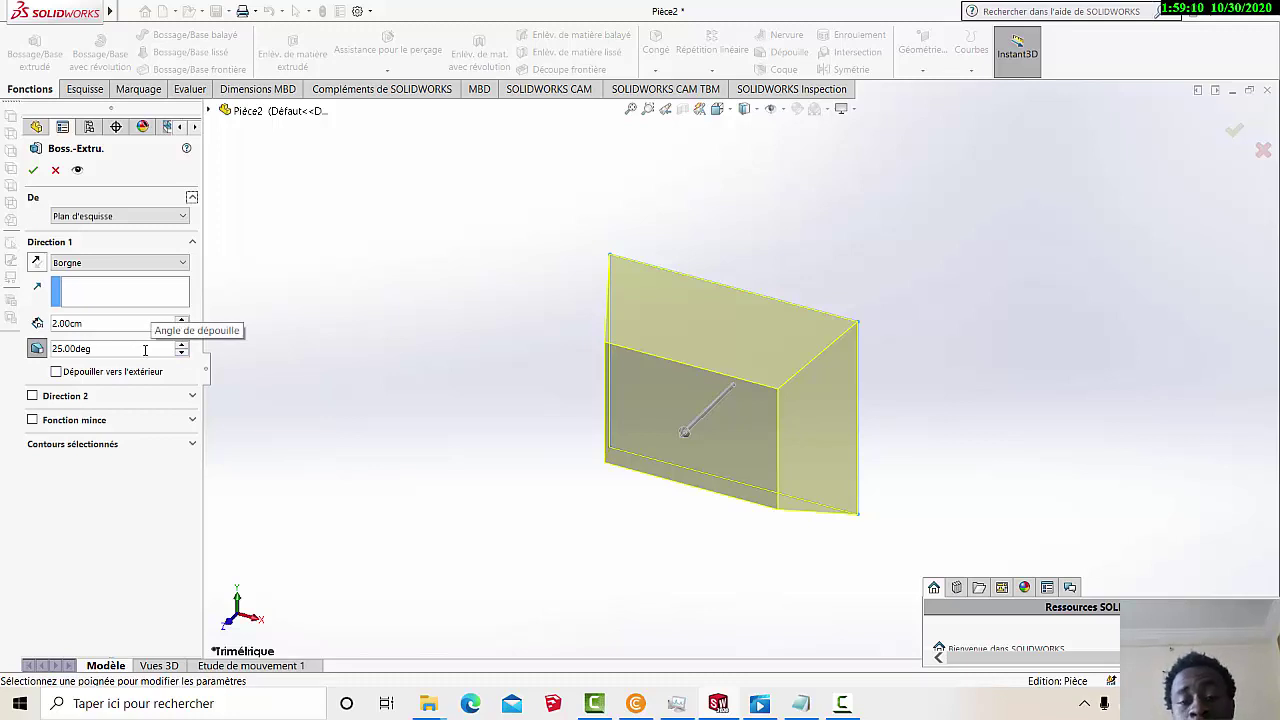
{"action": "left_click", "coordinate": [57, 374]}
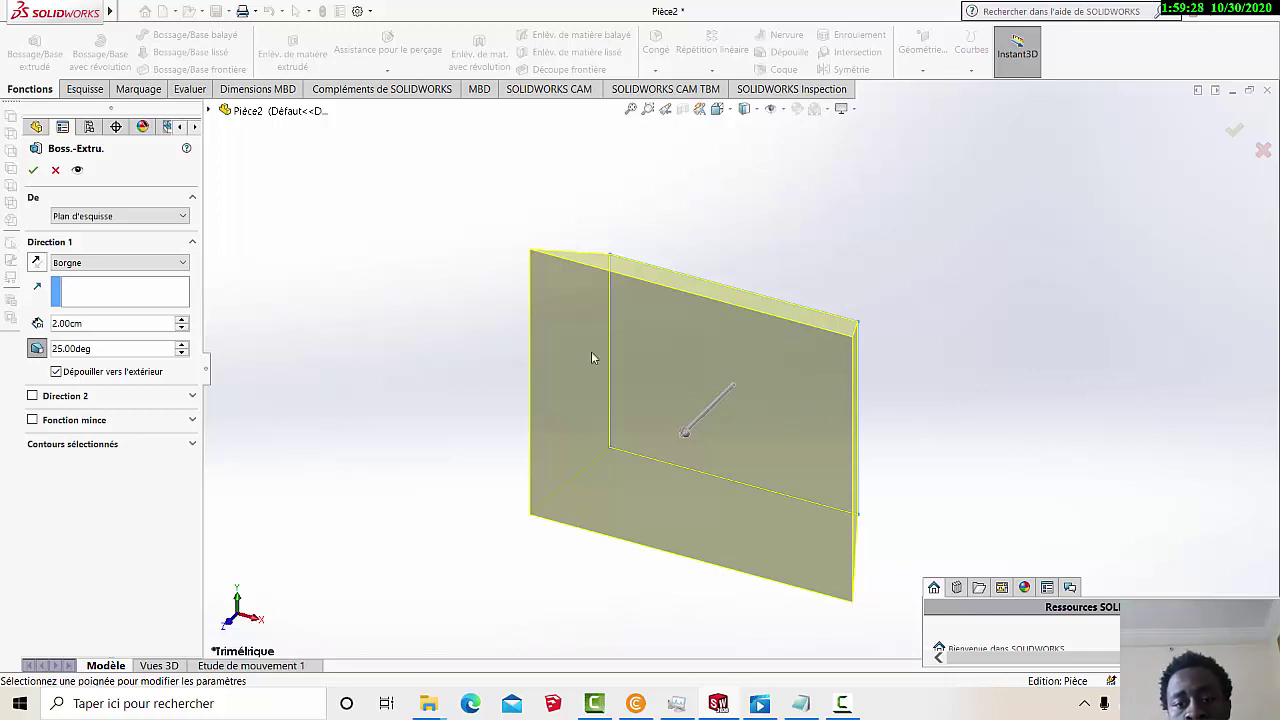
{"action": "middle_click_drag", "start_coordinate": [856, 390], "coordinate": [922, 366]}
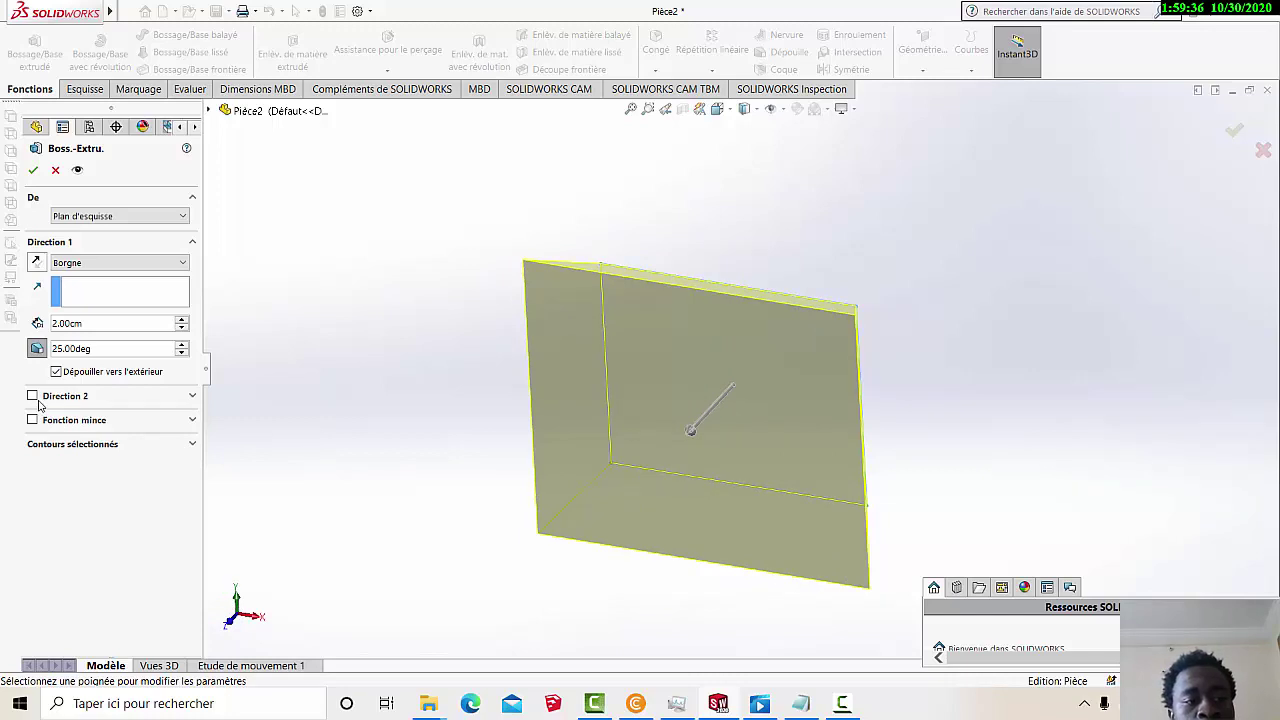
Step: Enable a second extrusion direction, blind with 1.00 cm depth and 25° outward draft, and check its end condition options
{"action": "left_click", "coordinate": [192, 397]}
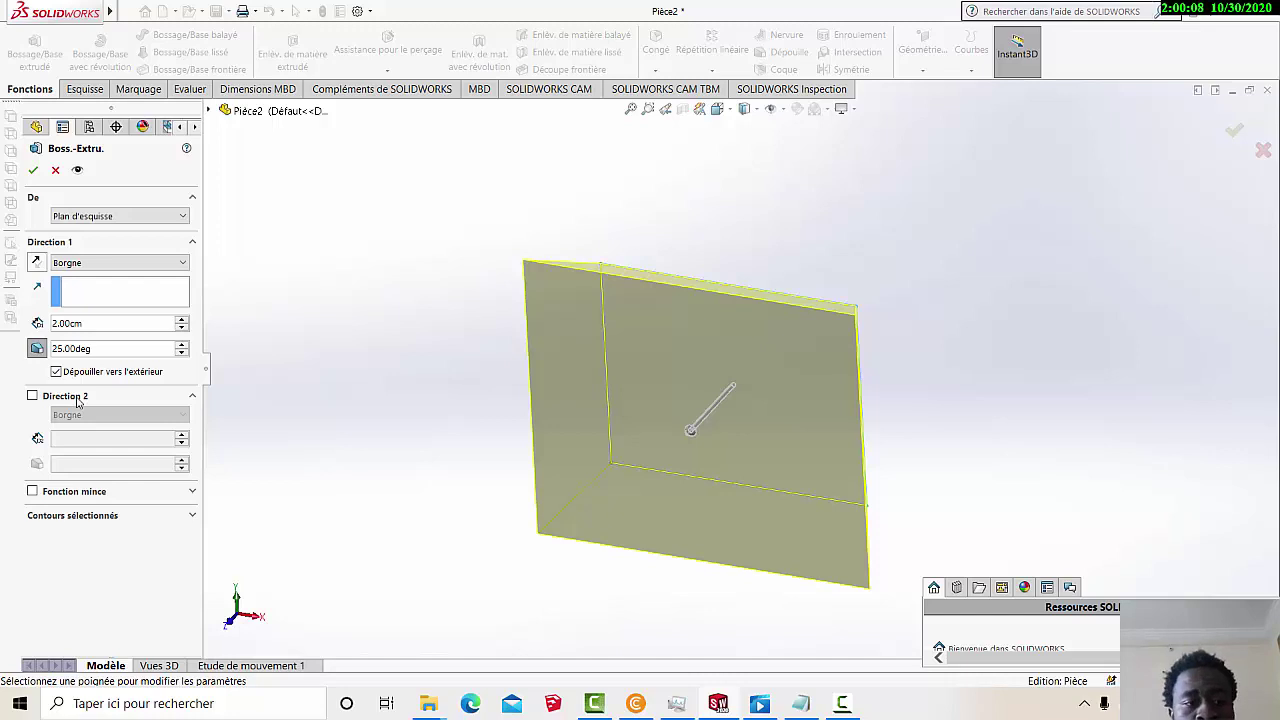
{"action": "left_click", "coordinate": [33, 397]}
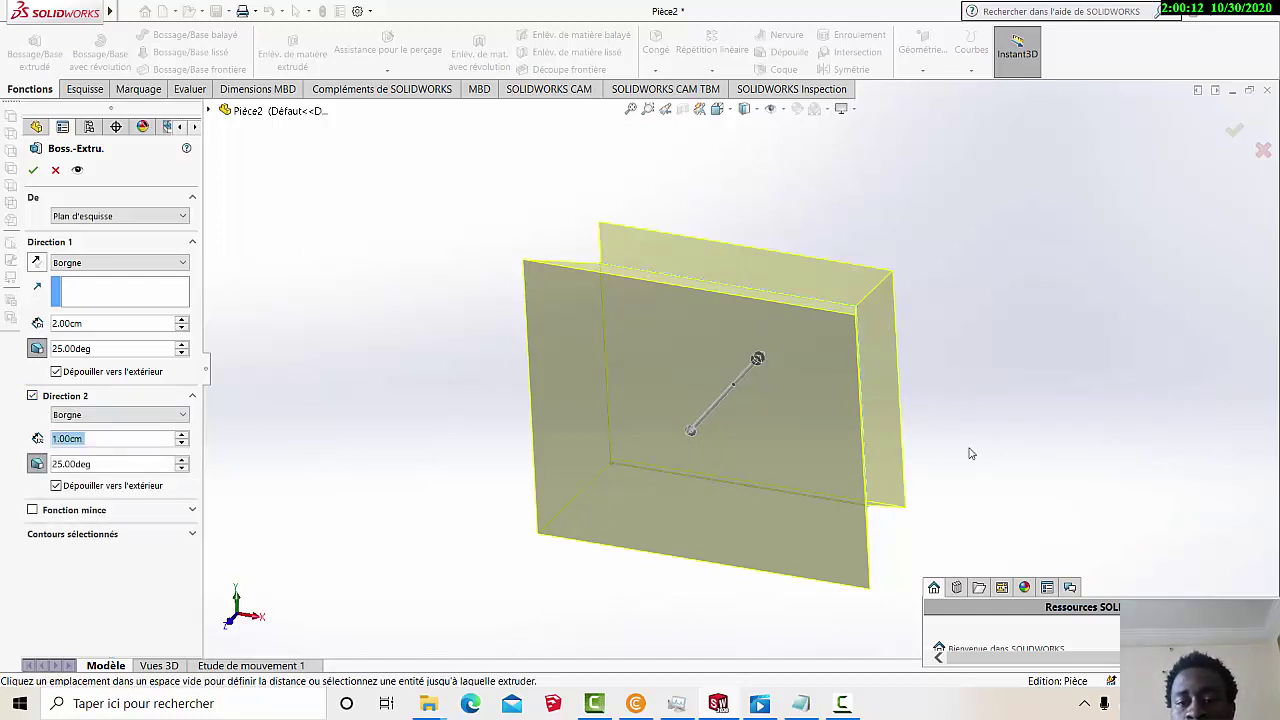
{"action": "middle_click_drag", "start_coordinate": [969, 454], "coordinate": [866, 429]}
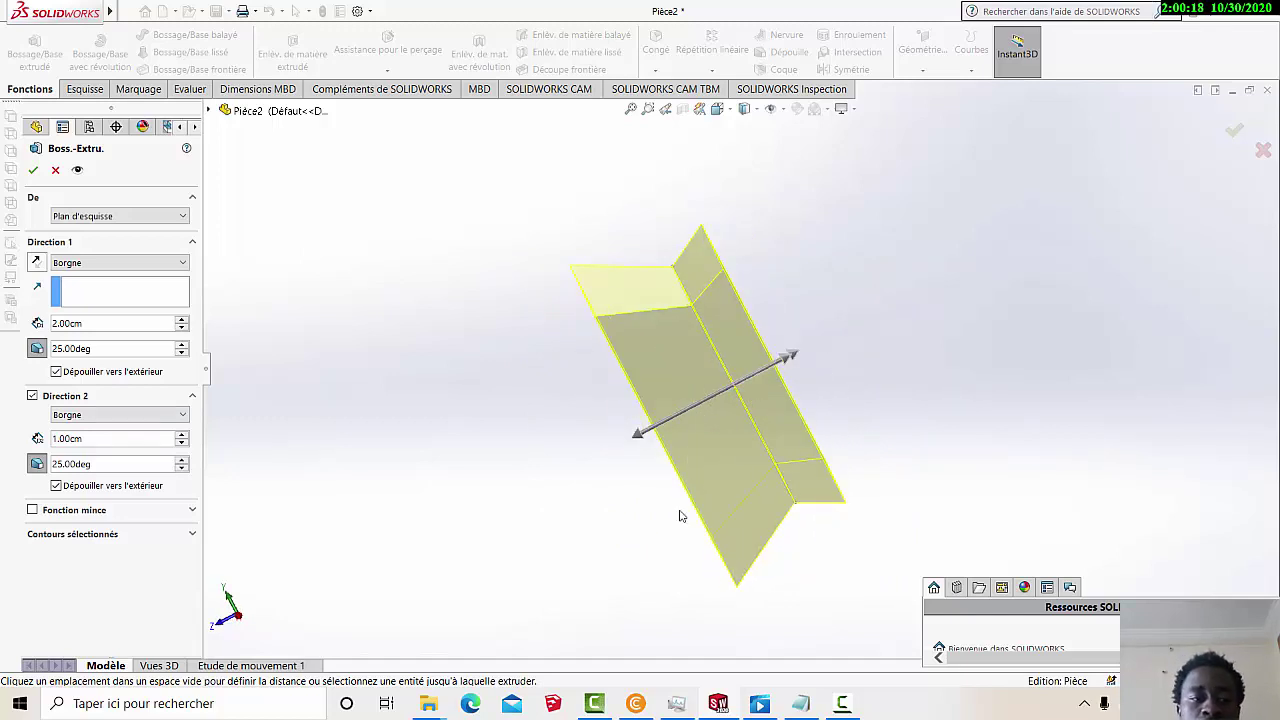
{"action": "left_click", "coordinate": [184, 415]}
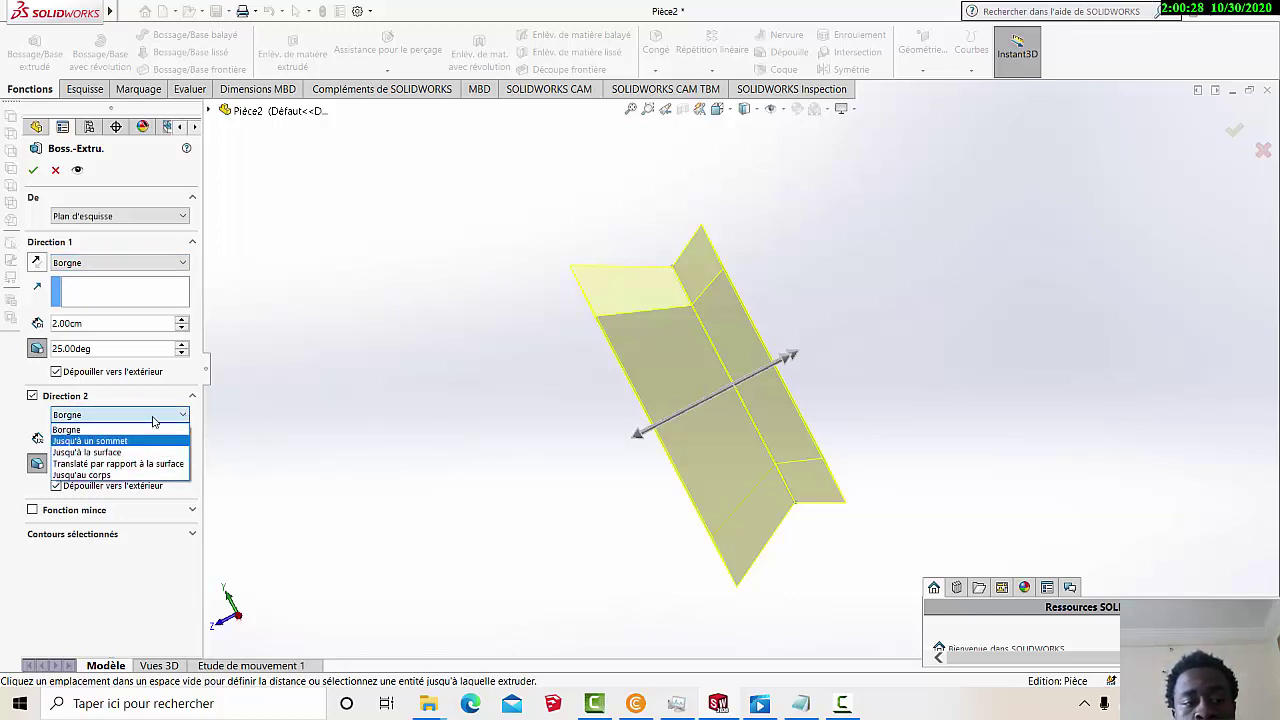
{"action": "left_click", "coordinate": [158, 585]}
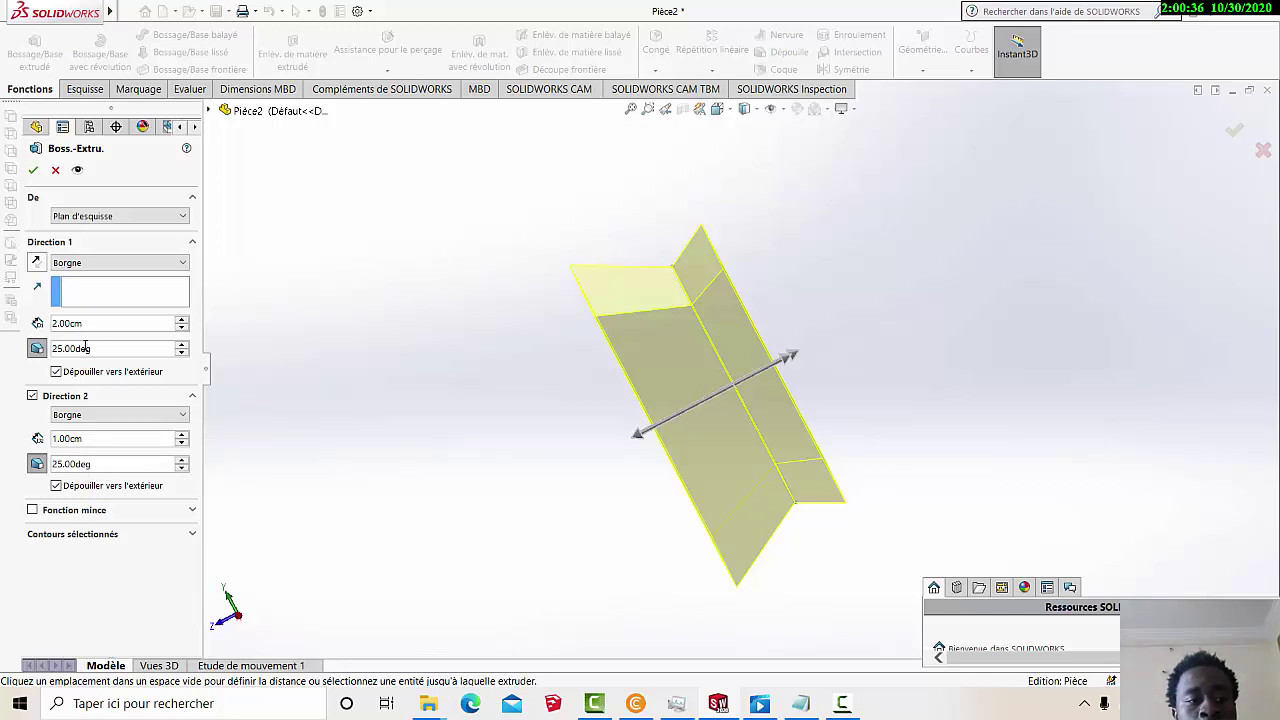
Step: Set the direction 2 extrusion depth to 2.00 cm and inspect the two-sided preview
{"action": "left_click", "coordinate": [57, 440]}
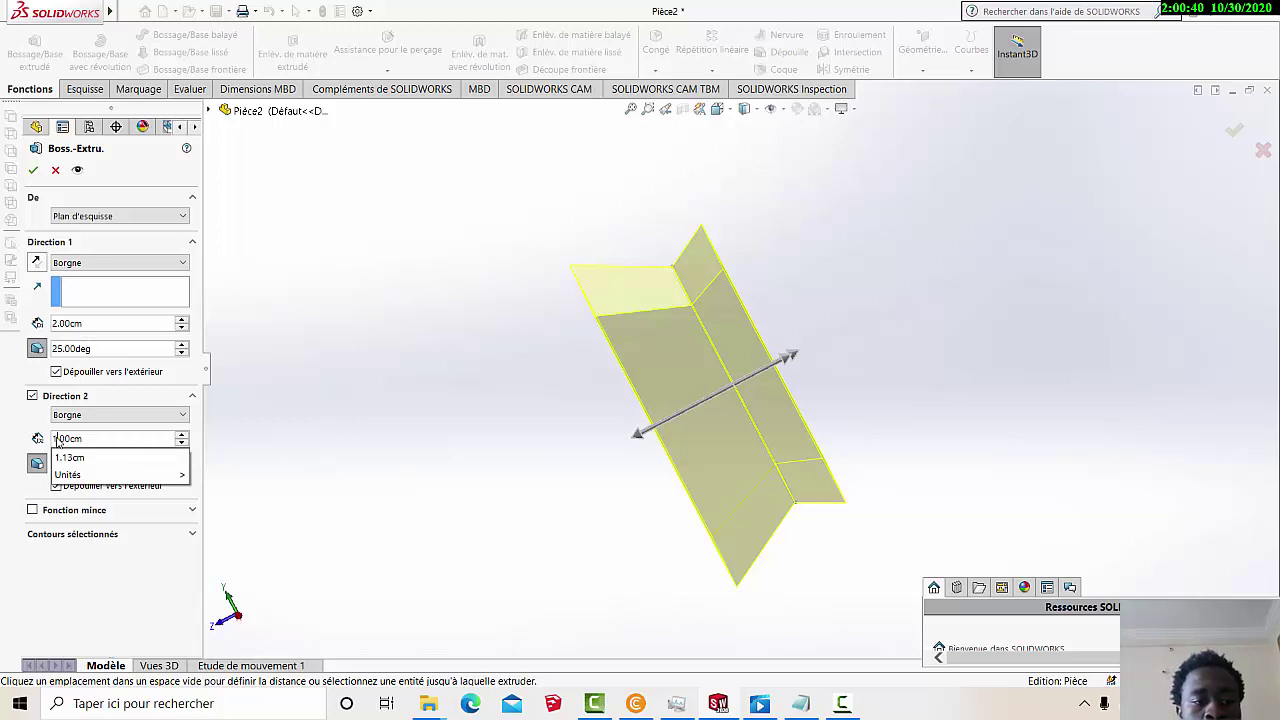
{"action": "key", "text": "BackSpace"}
{"action": "type", "text": "2"}
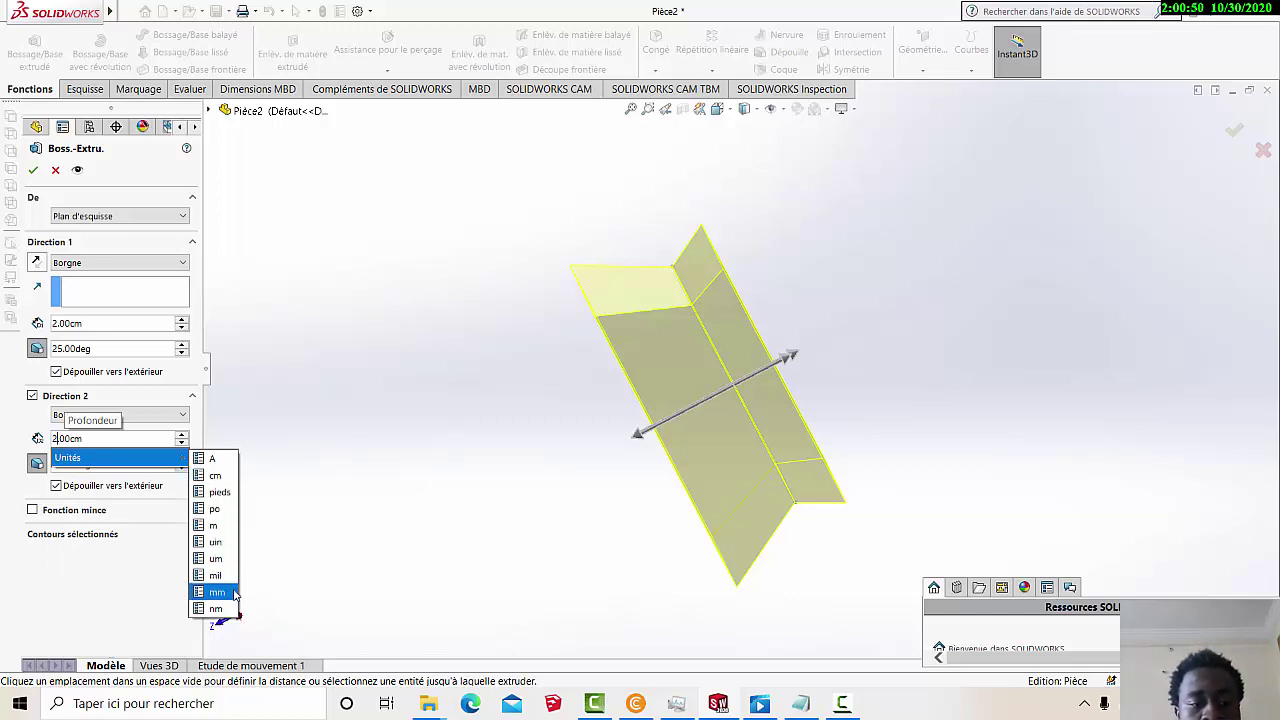
{"action": "left_click", "coordinate": [254, 446]}
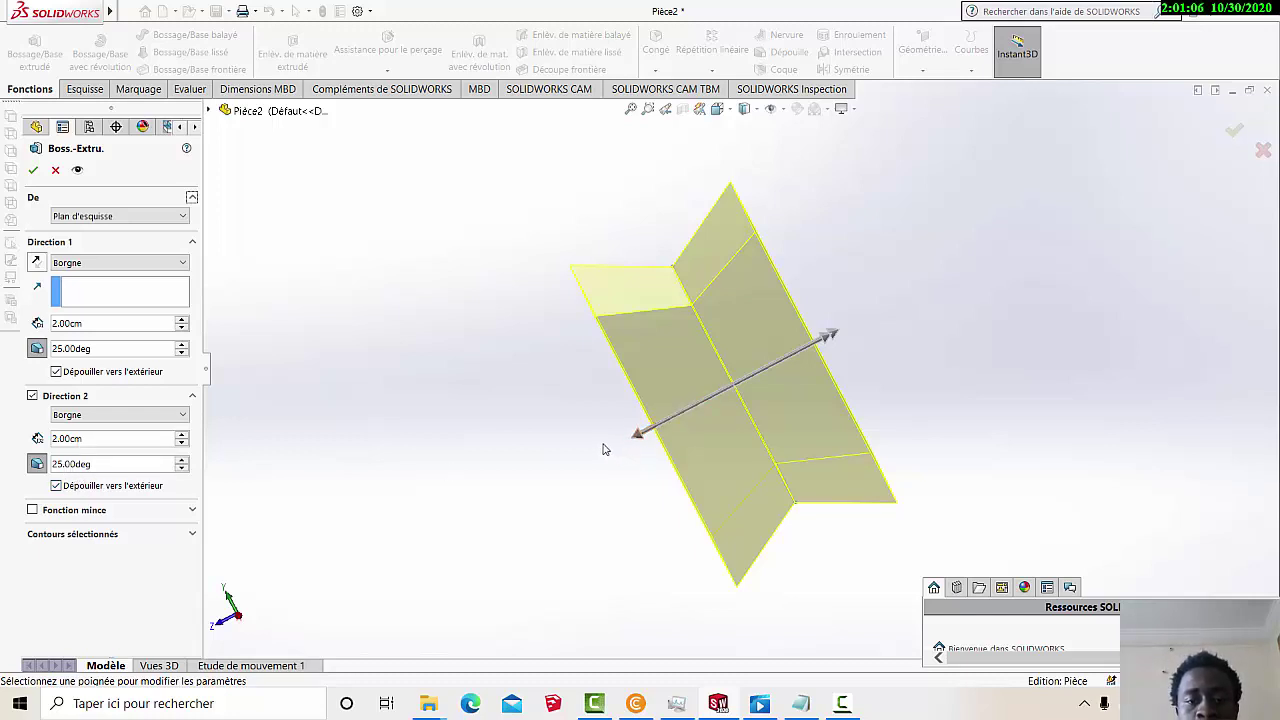
{"action": "middle_click_drag", "start_coordinate": [714, 414], "coordinate": [645, 419]}
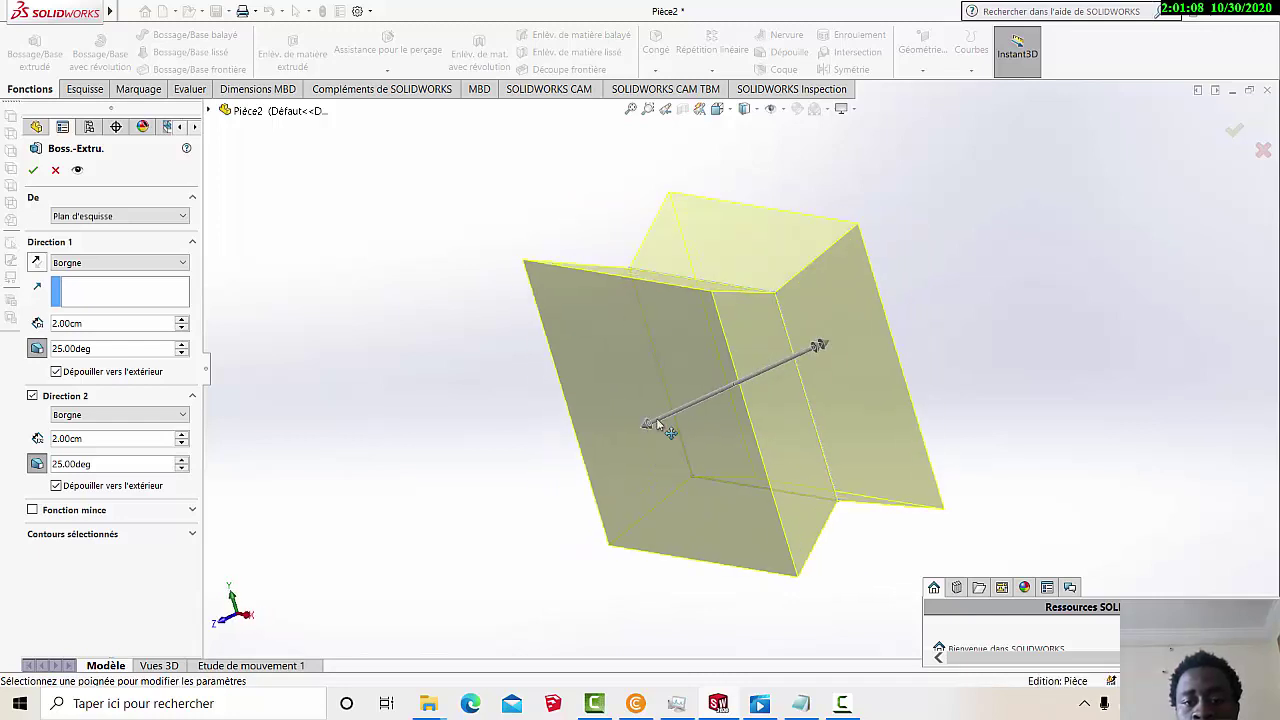
{"action": "scroll", "coordinate": [734, 422], "scroll_direction": "down", "scroll_amount": 1}
{"action": "scroll", "coordinate": [734, 422], "scroll_direction": "up", "scroll_amount": 2}
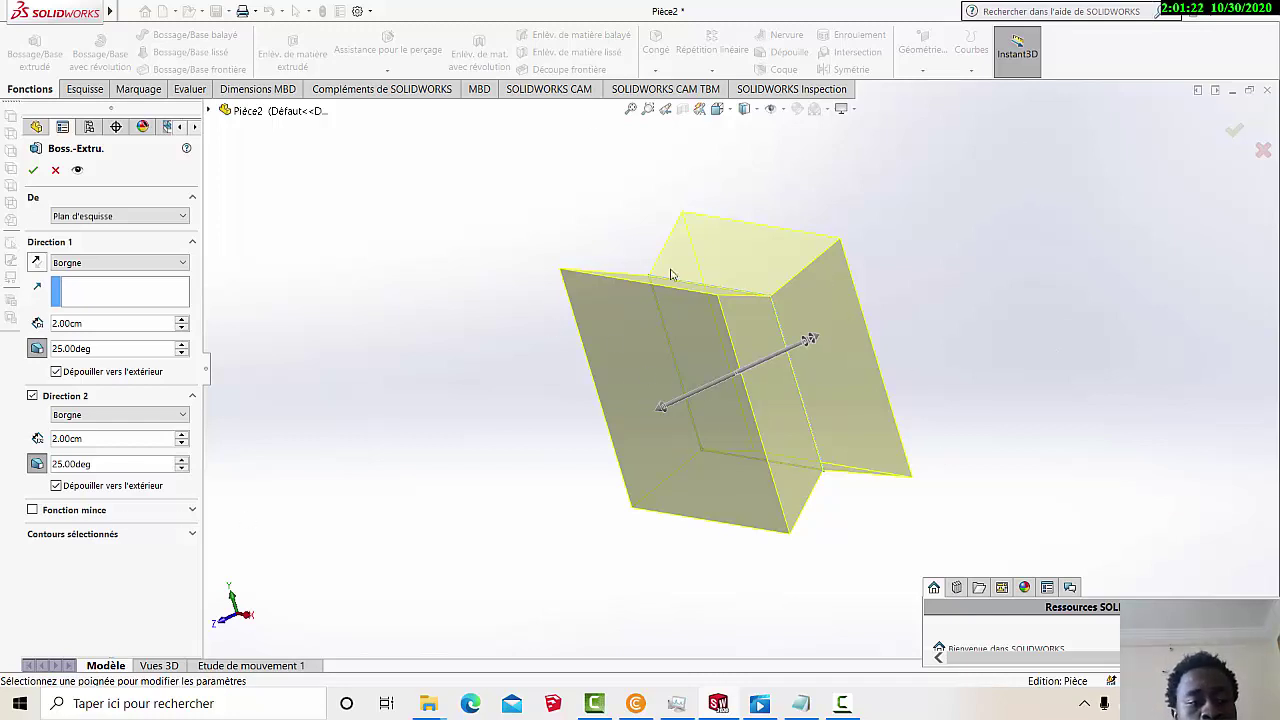
Step: Try the thin feature option (Fonction mince) in one direction with a wall thickness of 3.58 cm
{"action": "left_click", "coordinate": [33, 510]}
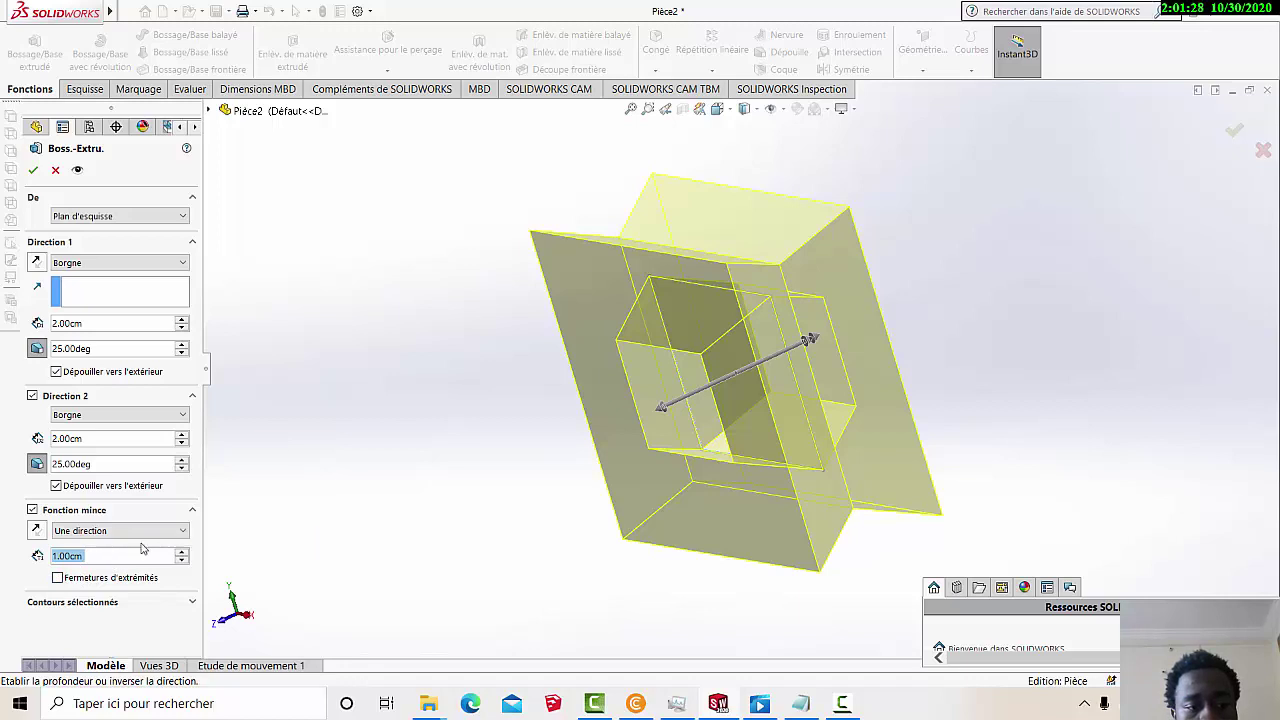
{"action": "left_click", "coordinate": [91, 561]}
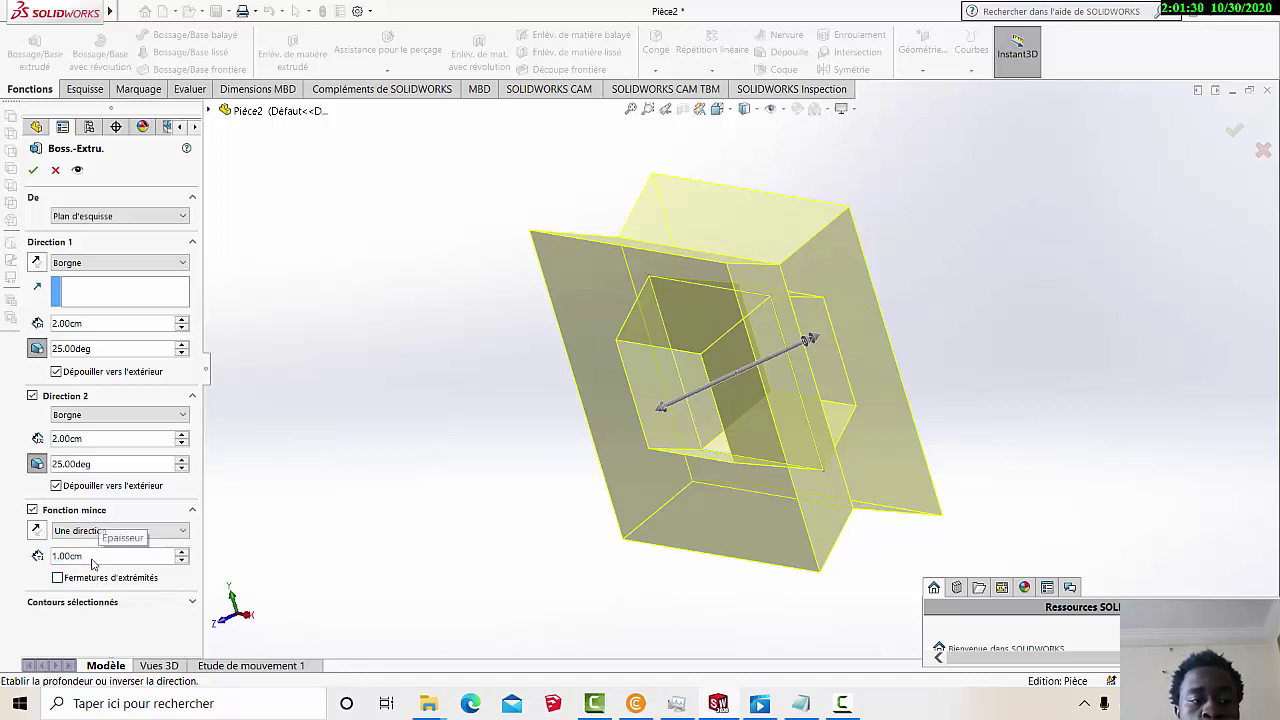
{"action": "key", "text": "BackSpace"}
{"action": "key", "text": "BackSpace"}
{"action": "key", "text": "BackSpace"}
{"action": "key", "text": "BackSpace"}
{"action": "key", "text": "BackSpace"}
{"action": "key", "text": "BackSpace"}
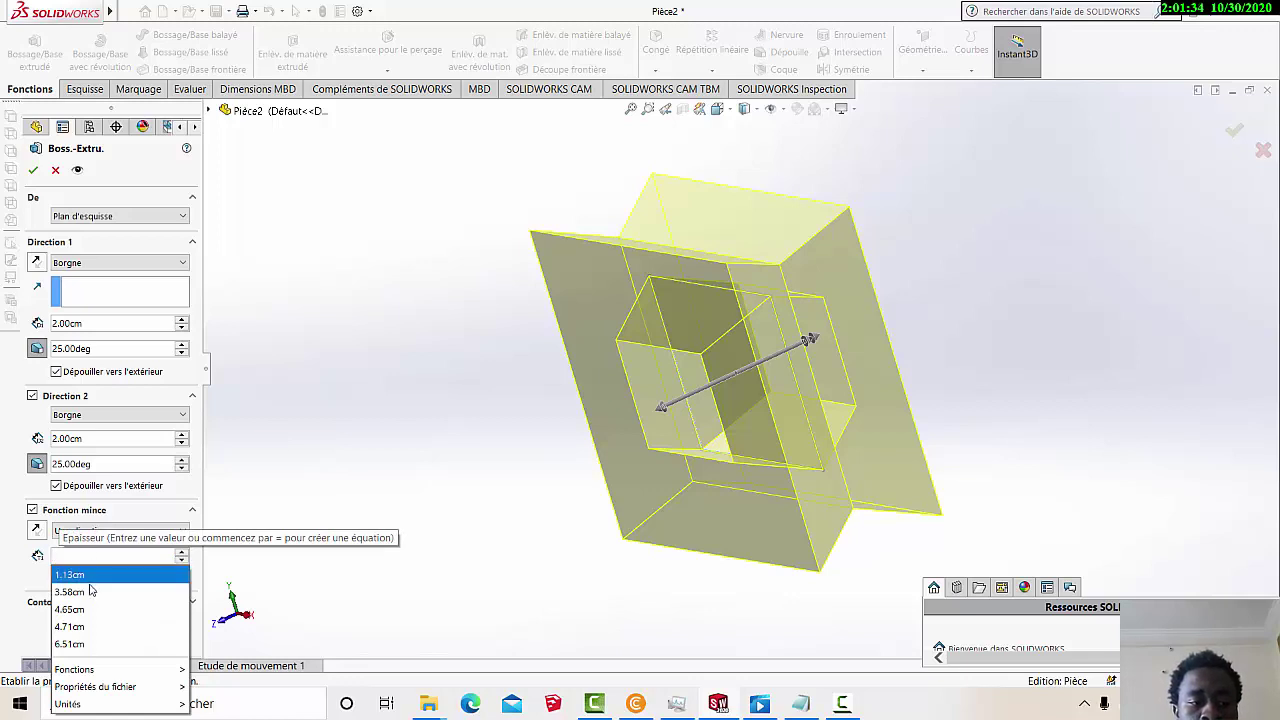
{"action": "left_click", "coordinate": [88, 591]}
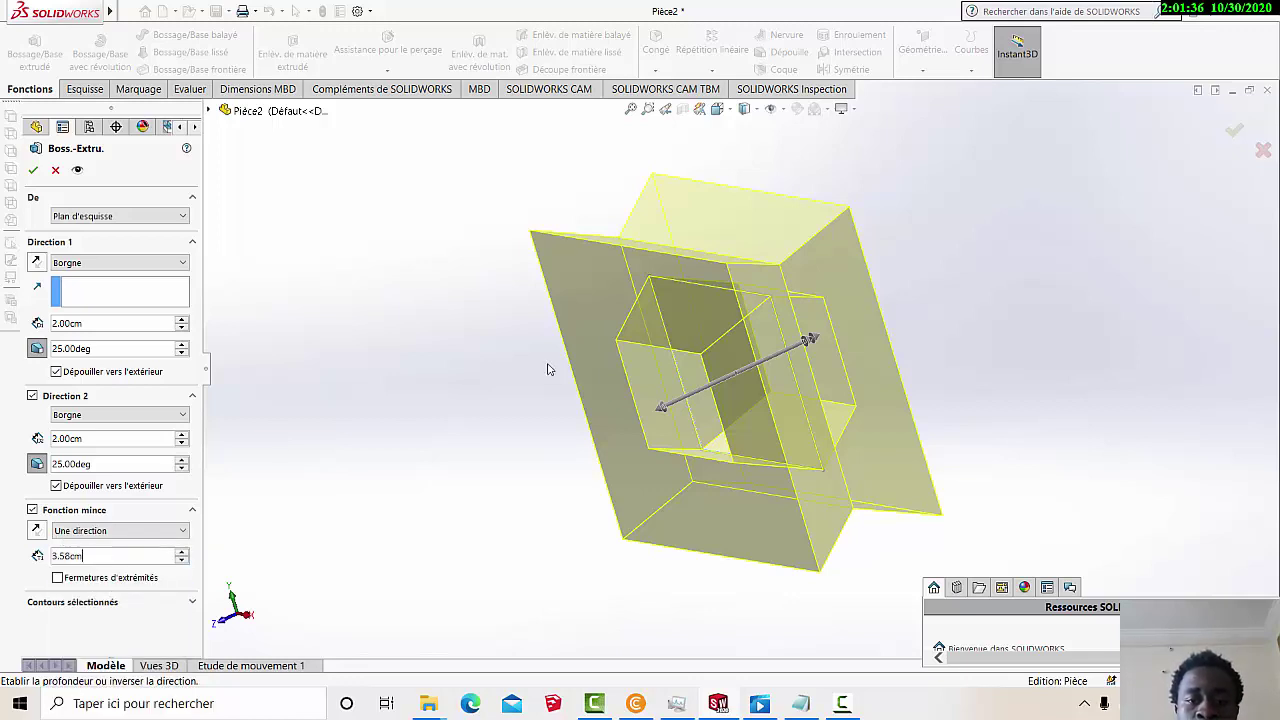
{"action": "scroll", "coordinate": [517, 491], "scroll_direction": "down", "scroll_amount": 2}
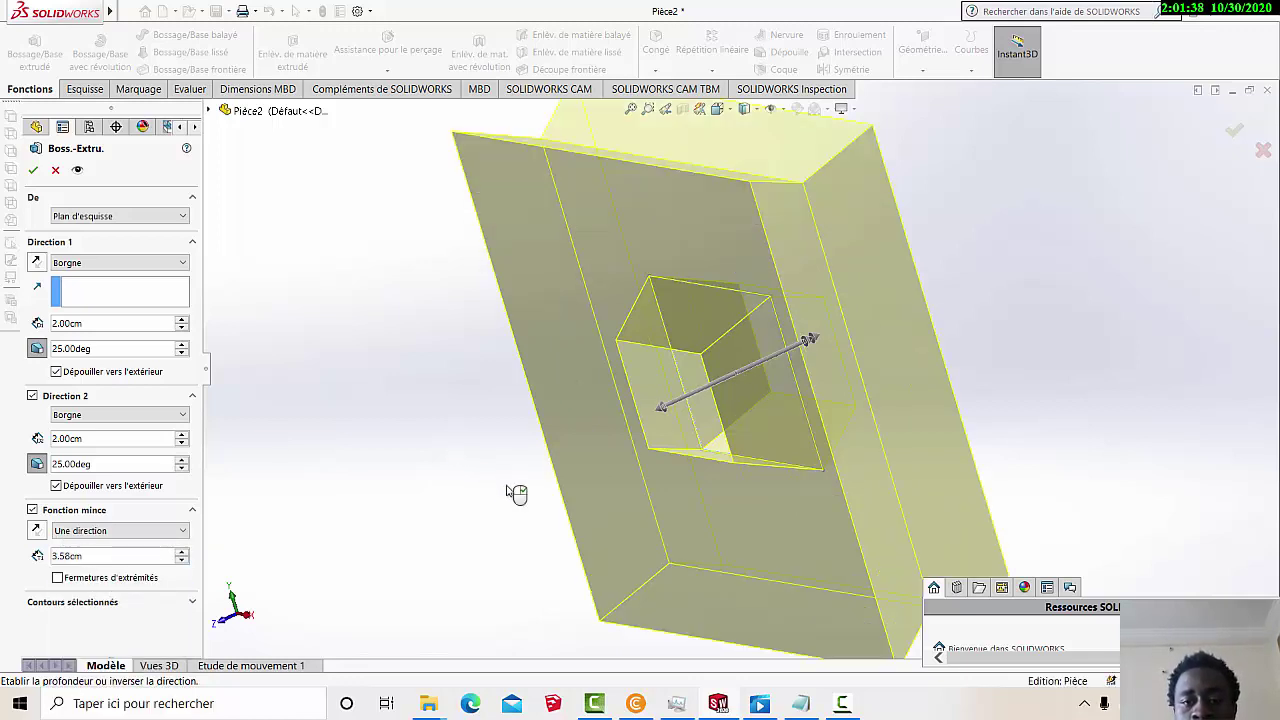
{"action": "scroll", "coordinate": [543, 491], "scroll_direction": "down", "scroll_amount": 2}
{"action": "scroll", "coordinate": [543, 491], "scroll_direction": "up", "scroll_amount": 4}
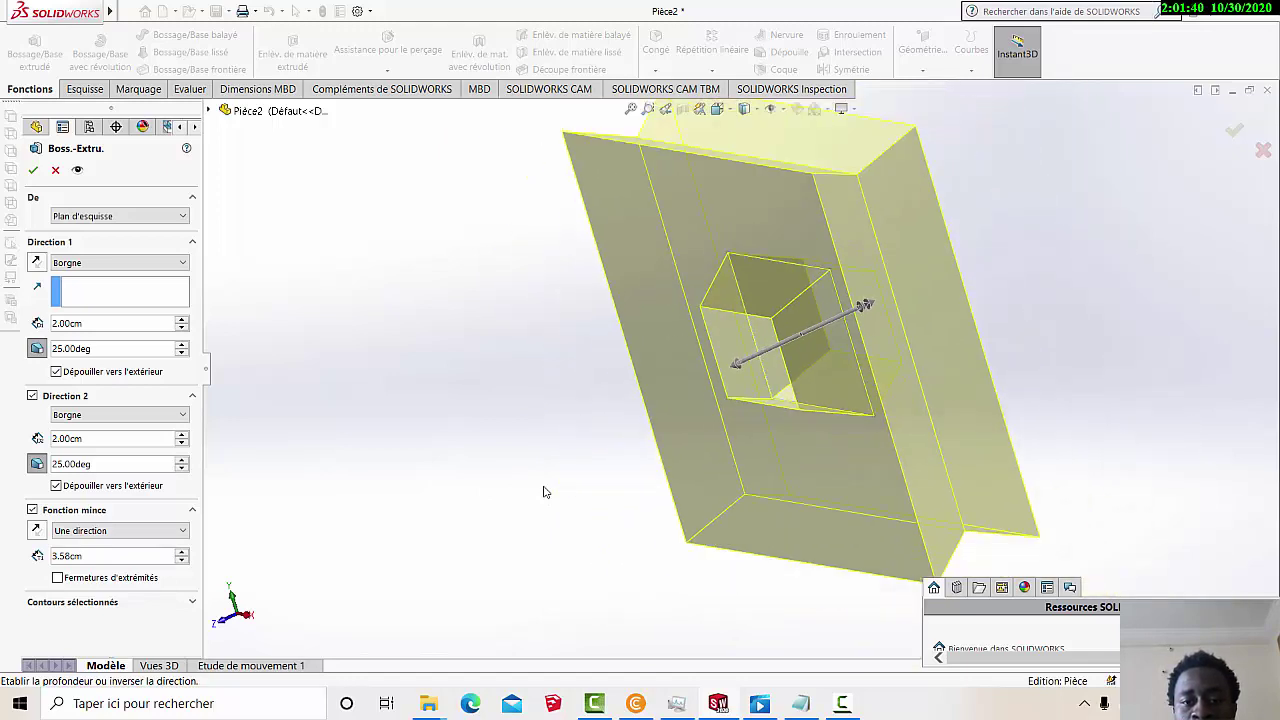
{"action": "scroll", "coordinate": [841, 358], "scroll_direction": "down", "scroll_amount": 1}
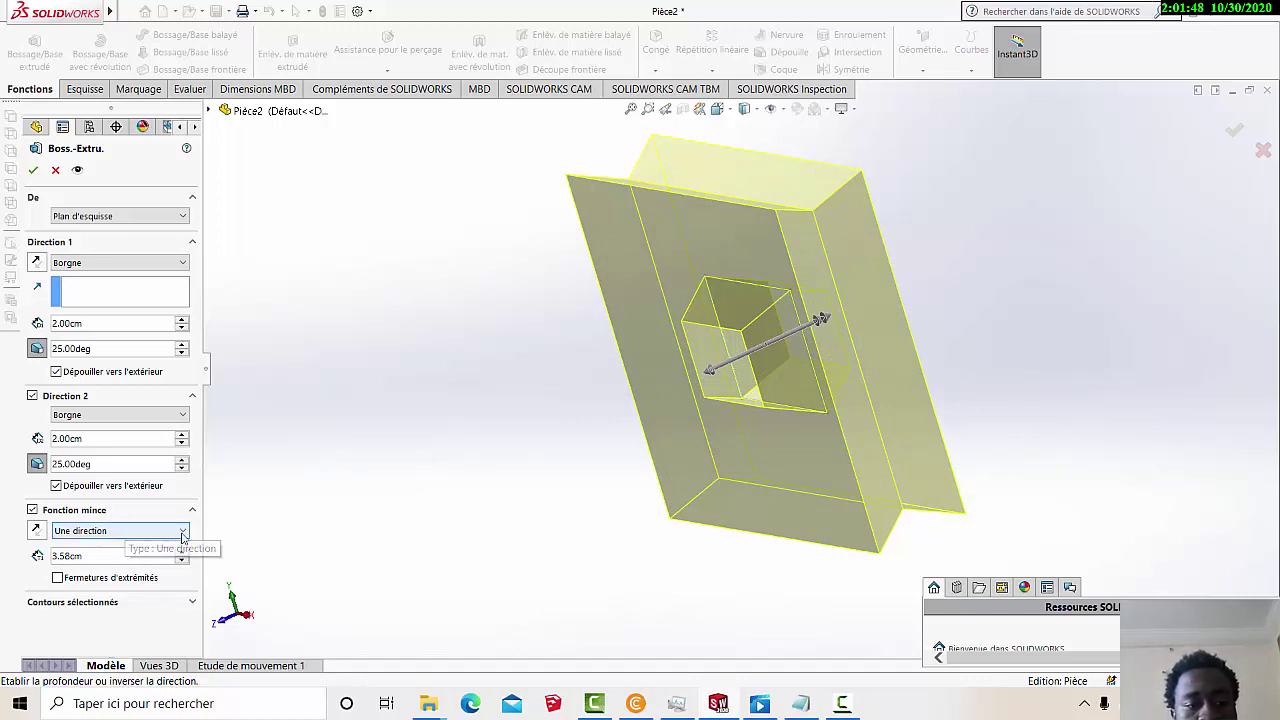
Step: Try the Plan milieu and Deux directions thin feature types, and return to Une direction
{"action": "left_click", "coordinate": [182, 533]}
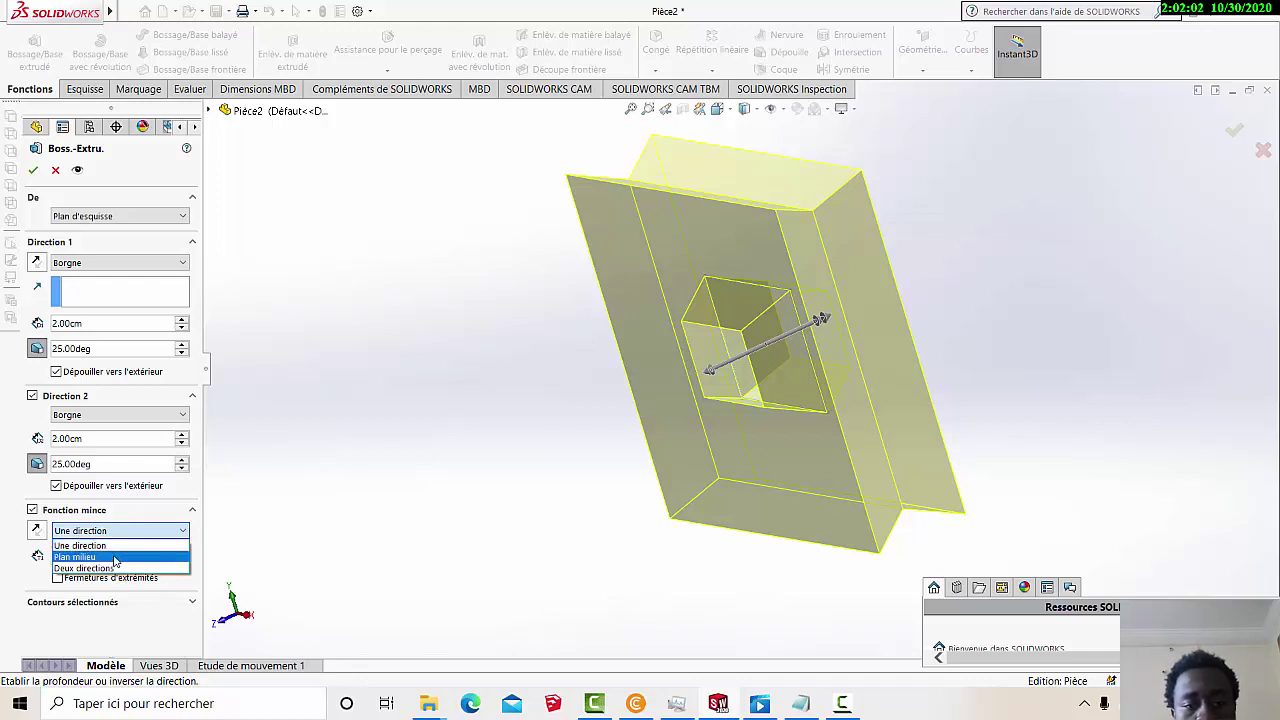
{"action": "left_click", "coordinate": [114, 557]}
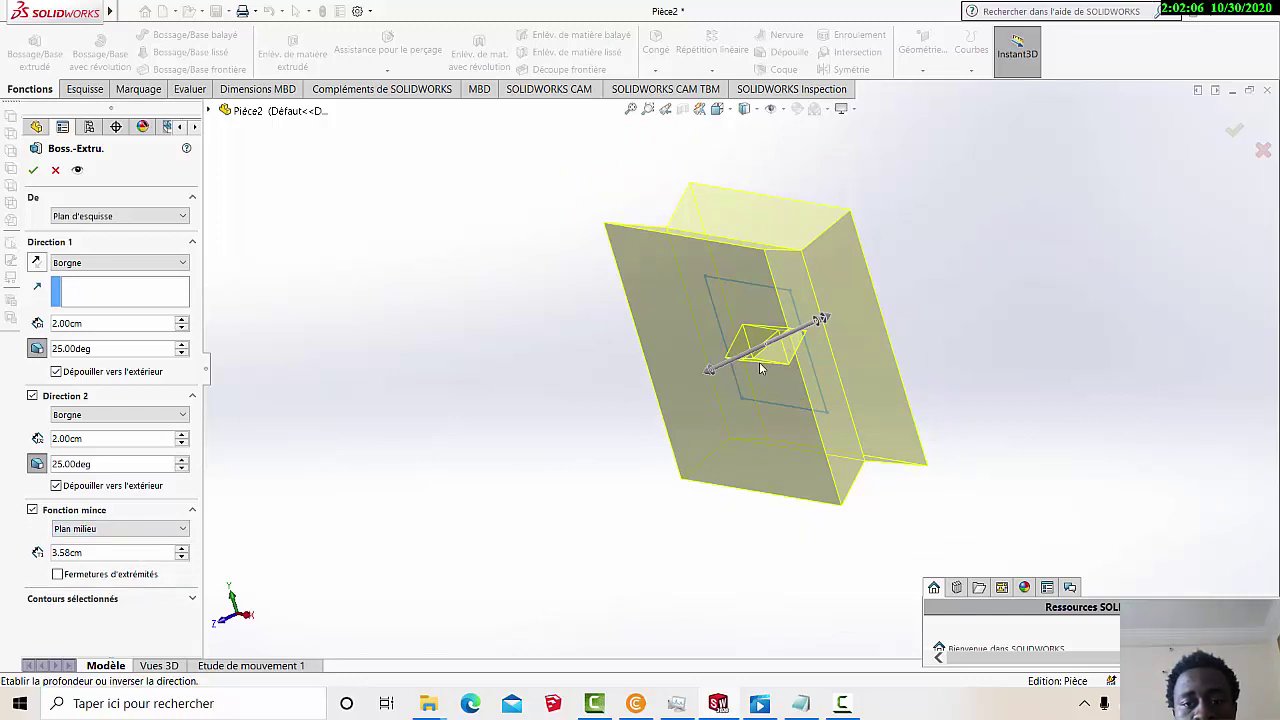
{"action": "left_click", "coordinate": [176, 528]}
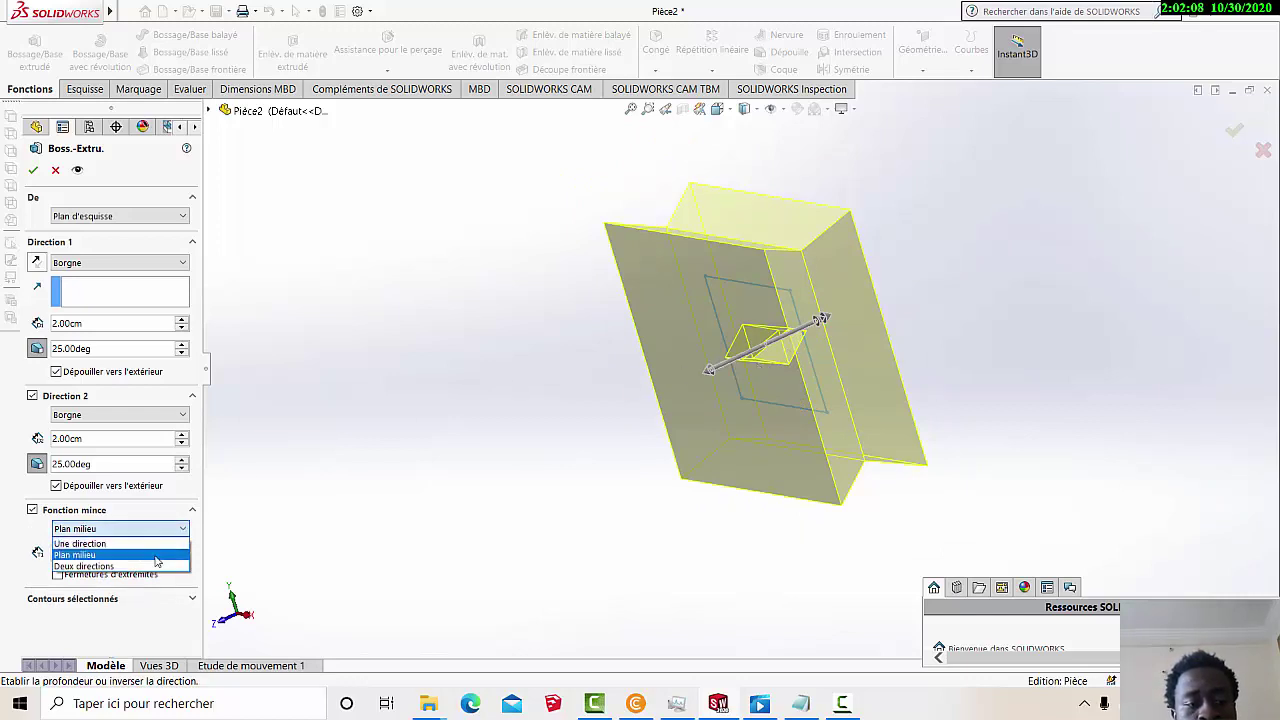
{"action": "left_click", "coordinate": [157, 566]}
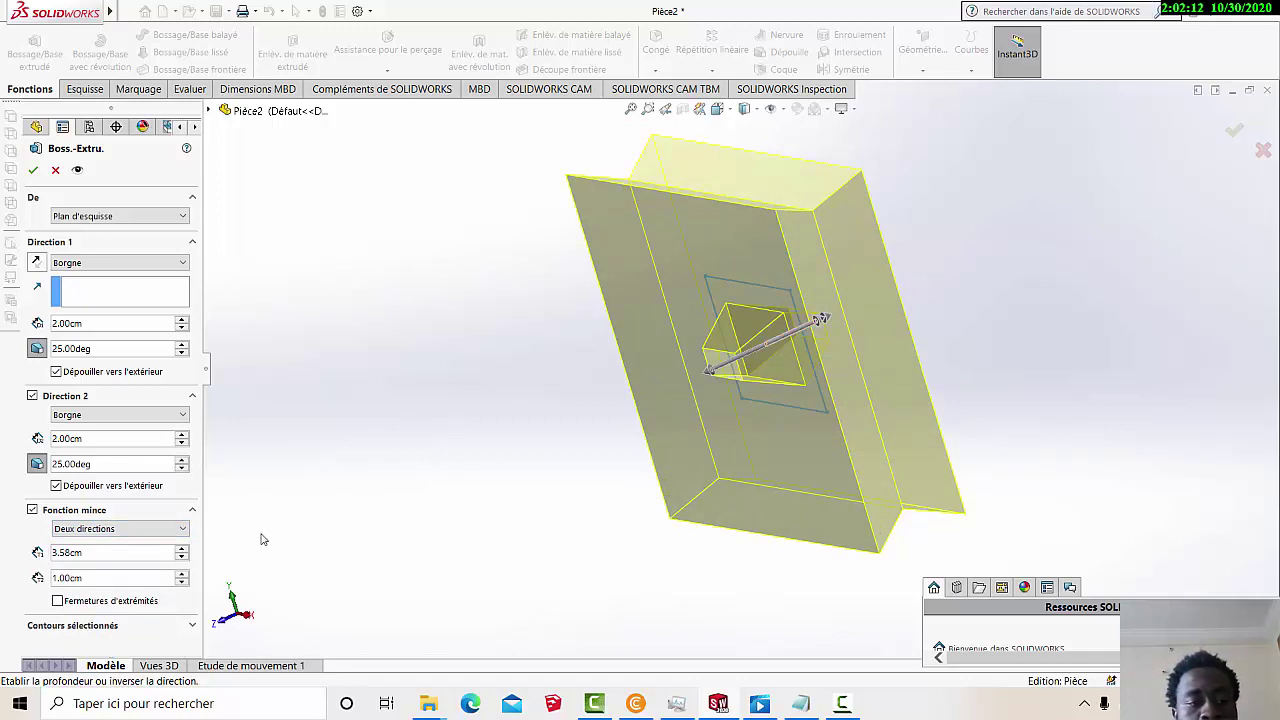
{"action": "left_click", "coordinate": [153, 540]}
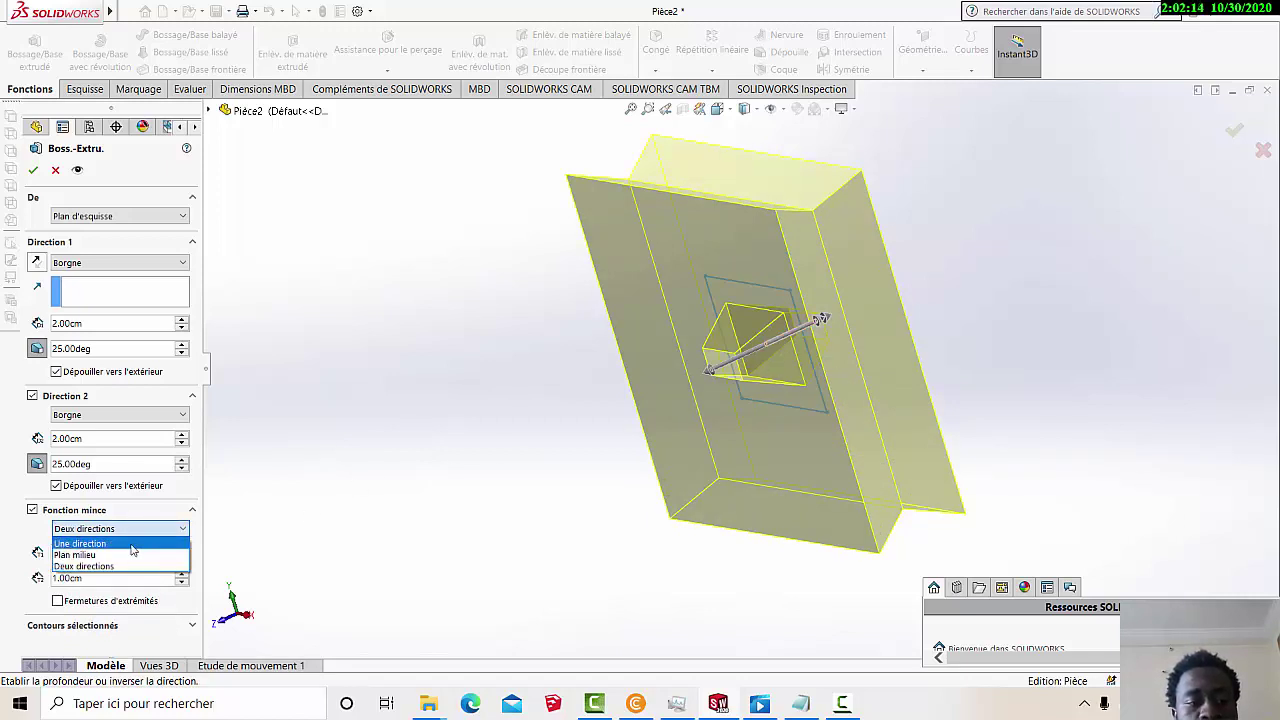
{"action": "left_click", "coordinate": [132, 541]}
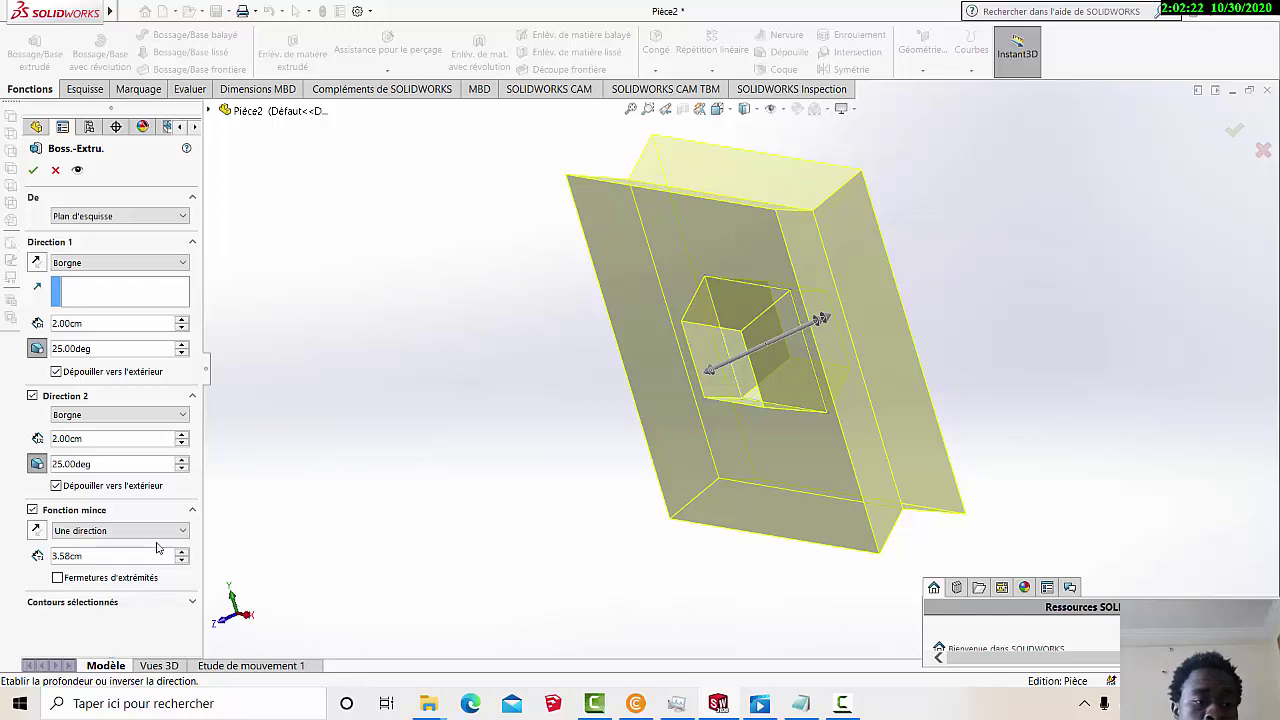
Step: Turn off the thin feature option and complete the two-direction drafted boss extrusion
{"action": "left_click", "coordinate": [33, 511]}
{"action": "scroll", "coordinate": [874, 290], "scroll_direction": "up", "scroll_amount": 1}
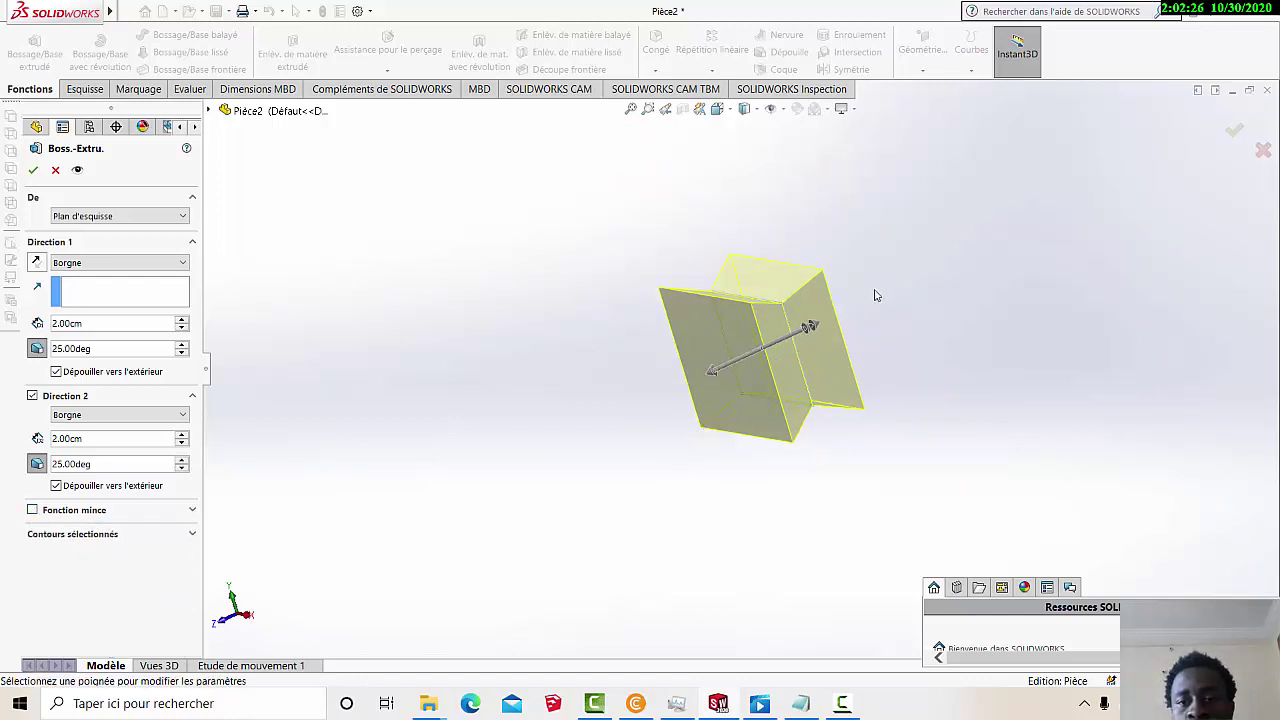
{"action": "scroll", "coordinate": [874, 289], "scroll_direction": "down", "scroll_amount": 3}
{"action": "scroll", "coordinate": [738, 365], "scroll_direction": "up", "scroll_amount": 1}
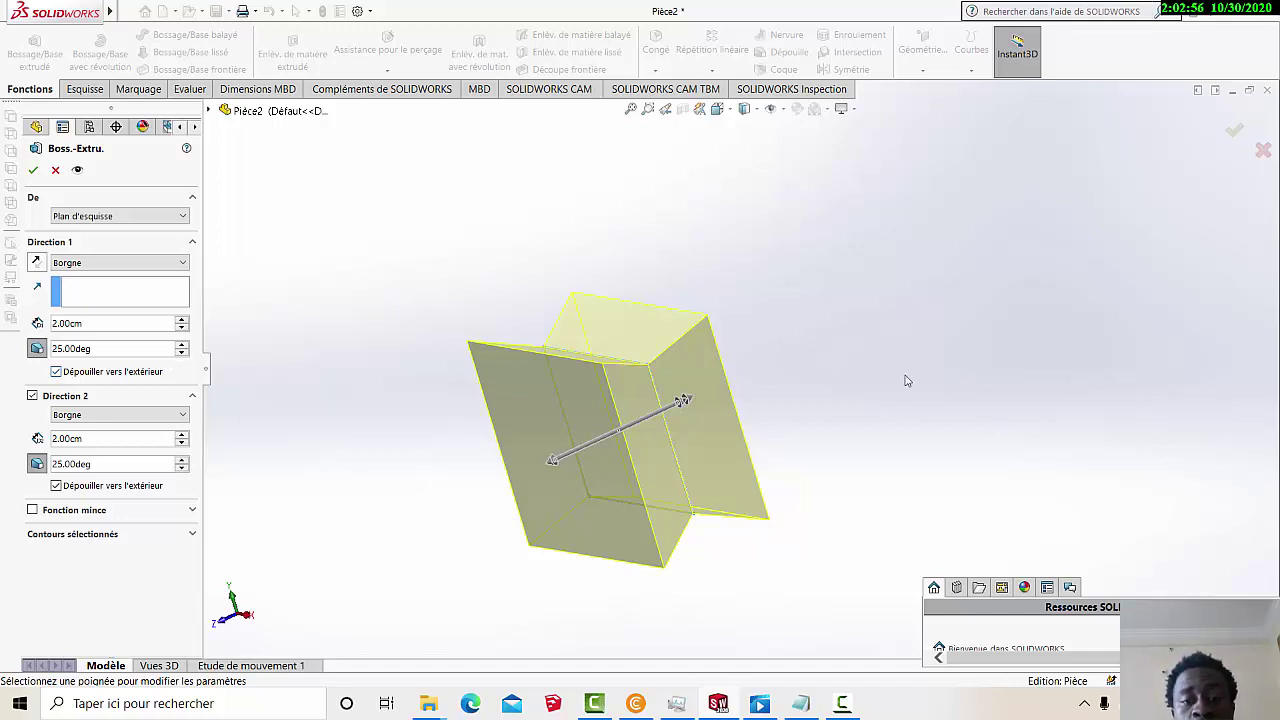
{"action": "left_click", "coordinate": [33, 170]}
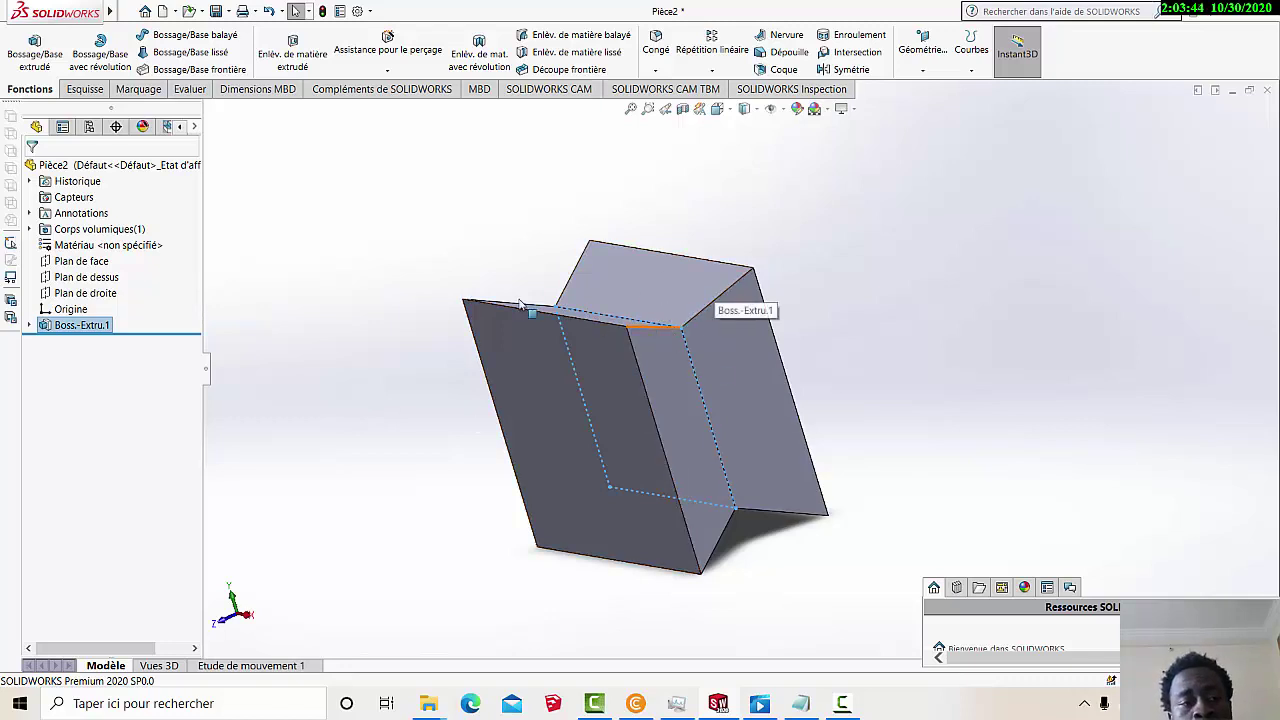
Step: Reopen the completed boss extrusion feature for editing
{"action": "right_click", "coordinate": [86, 328]}
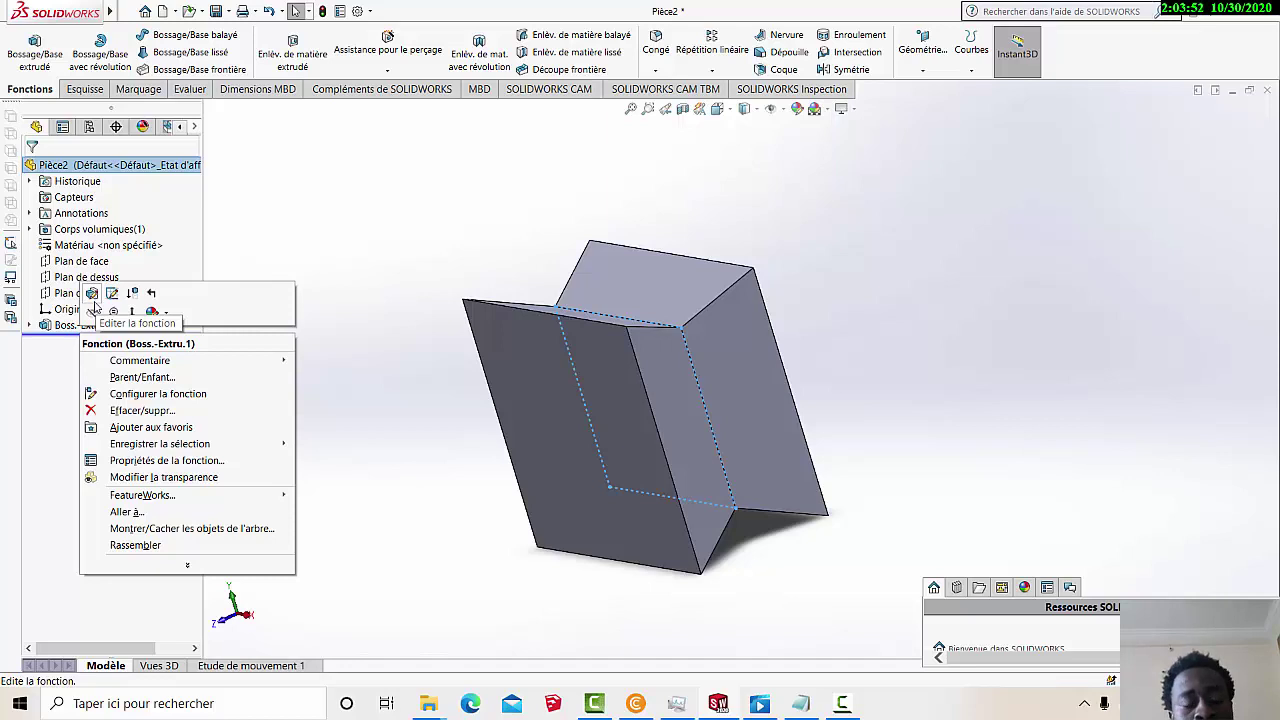
{"action": "left_click", "coordinate": [91, 294]}
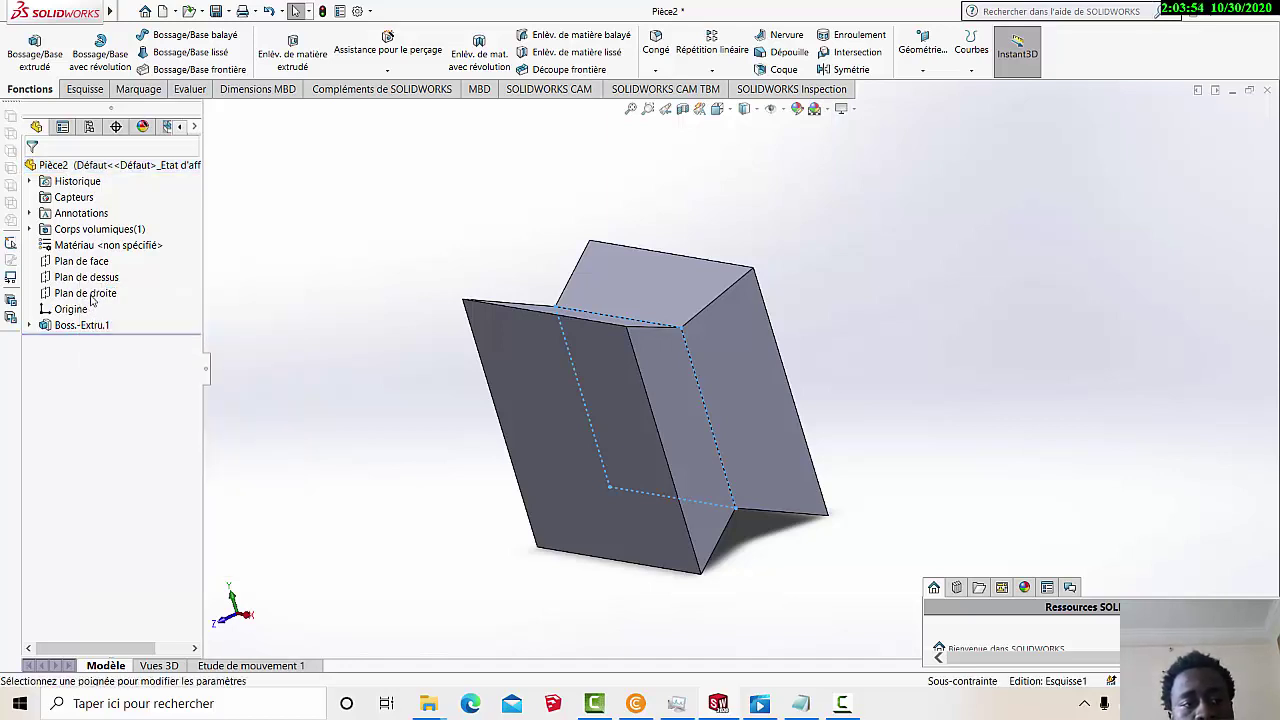